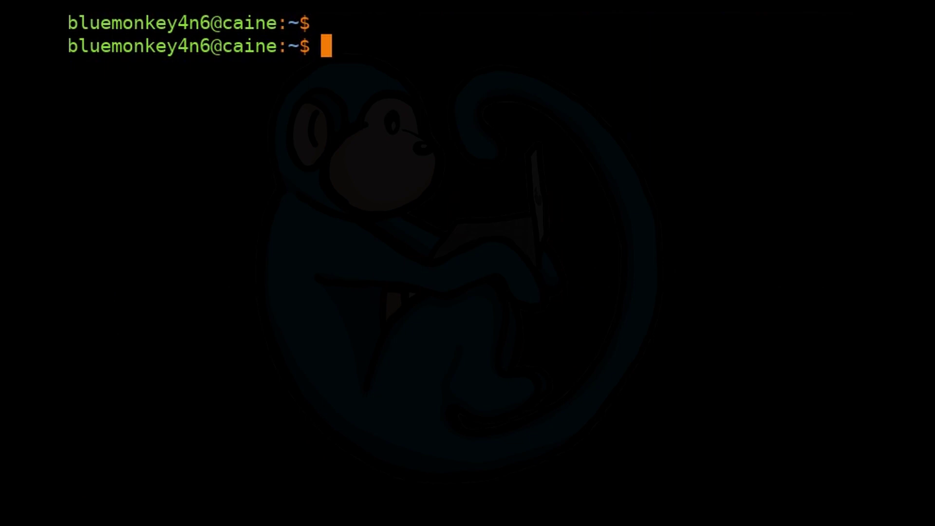
type("sudo lvscan")
Step: Review the volumes with lvscan, lvdisplay GUEST_VG/disk1 (40 GiB) and lvs
key("Return")
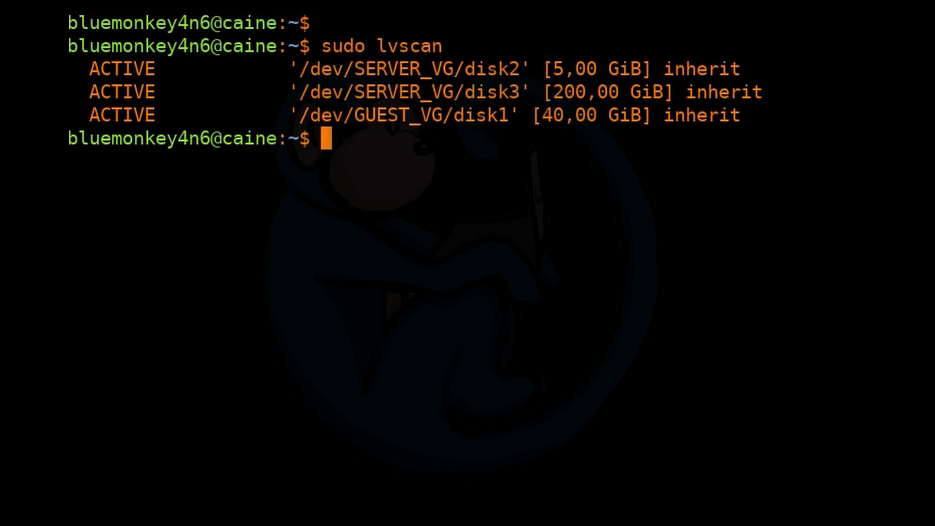
type("sudo lvdi")
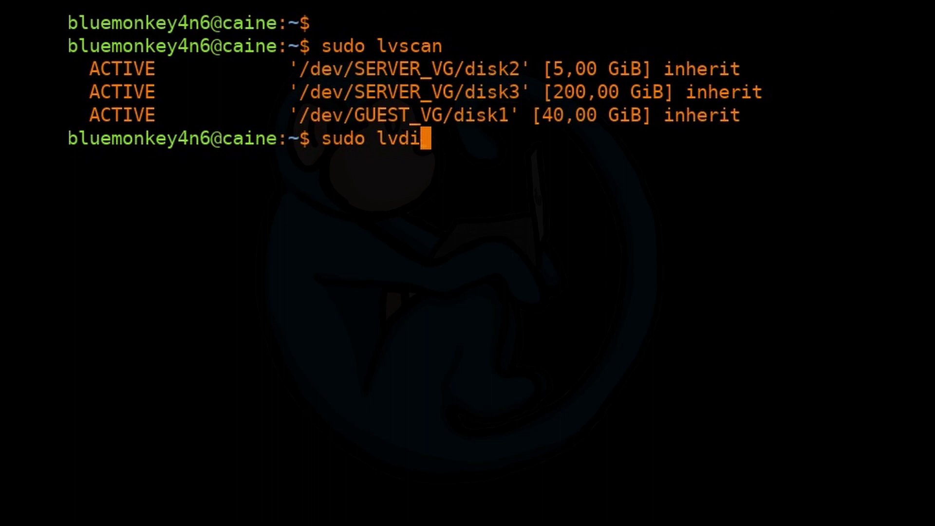
type("splay")
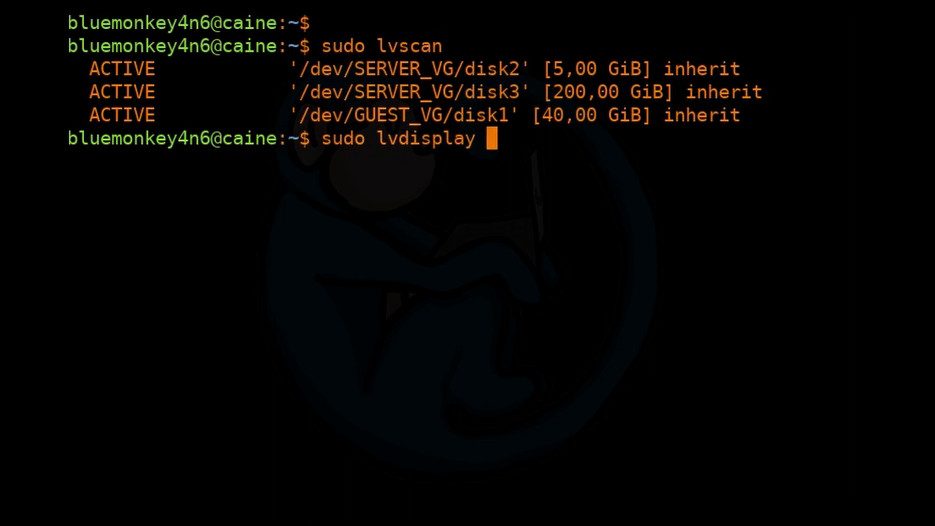
type(" GUEST_VG/disk1")
key("Return")
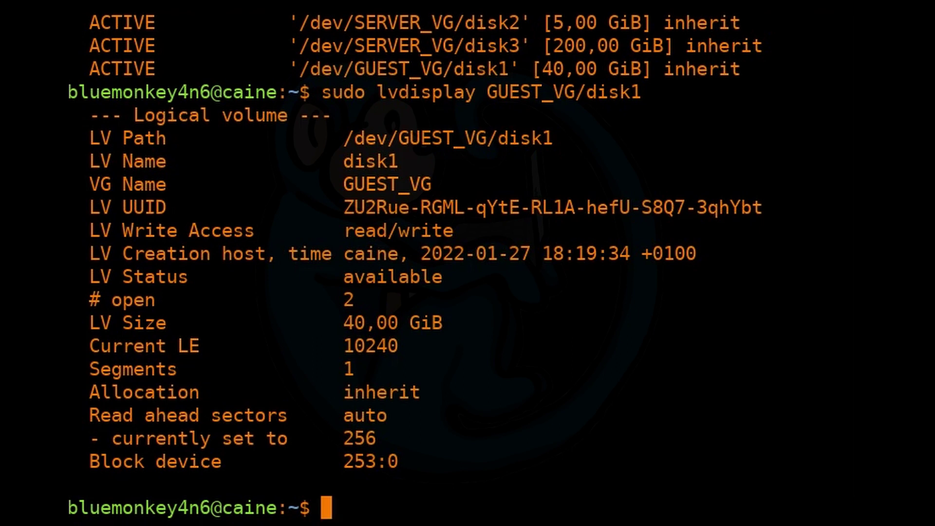
type("sud")
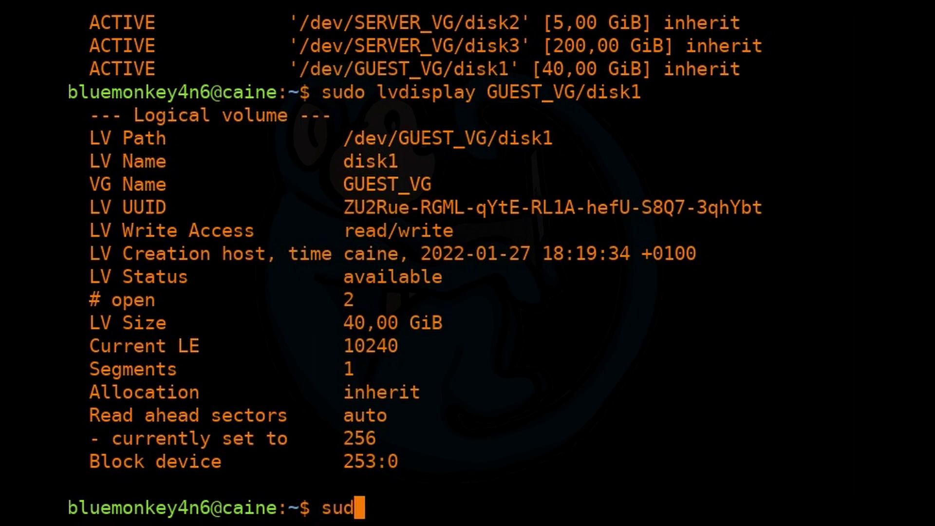
type("o lvs")
key("Return")
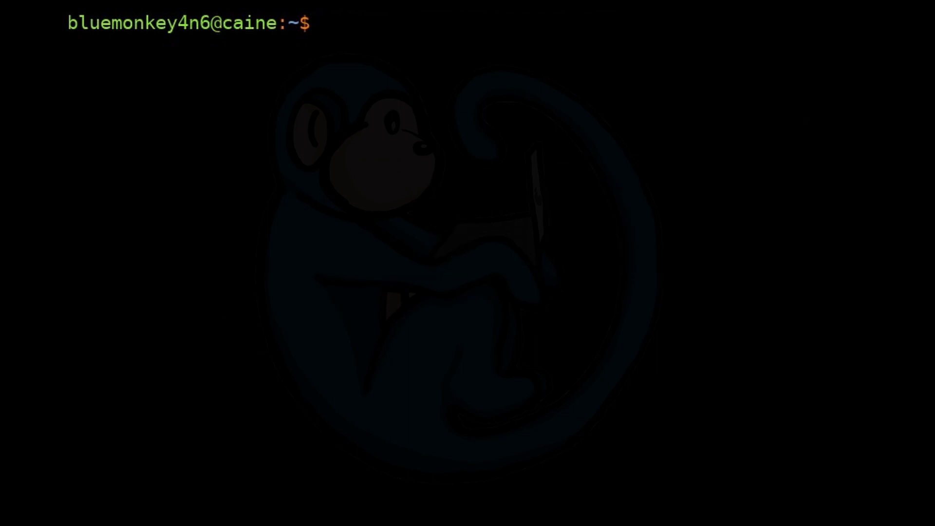
Step: Mount GUEST_VG/disk1 at /mnt/guest, enter it, and list its 4.0G data.dd
key("Return")
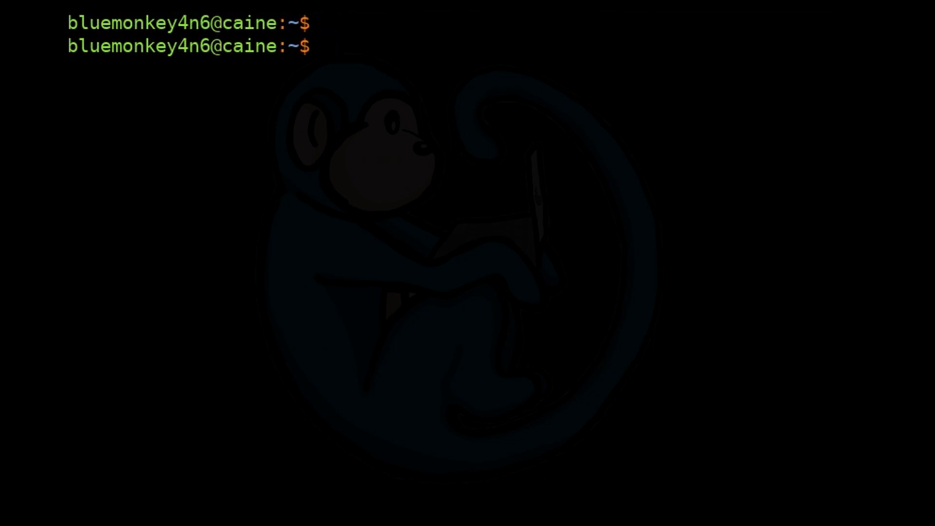
type("sudo mou")
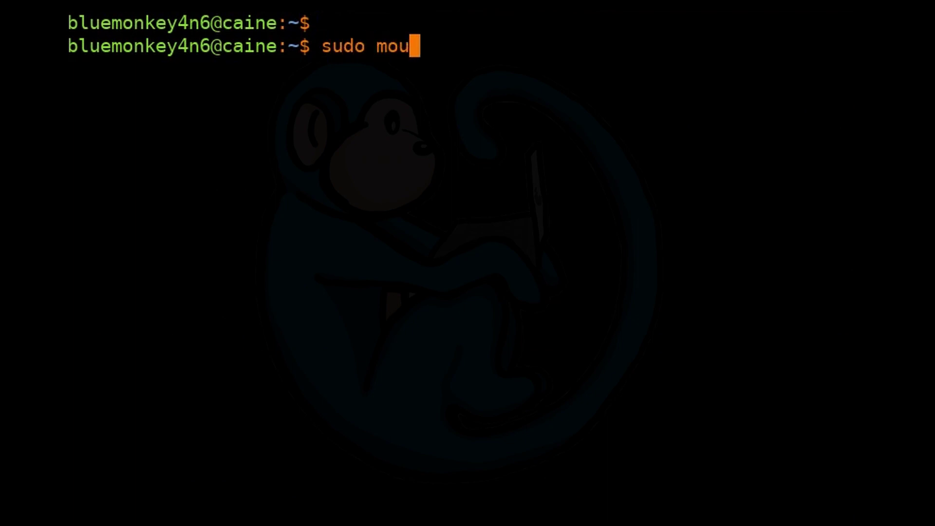
type("nt /dev/GUE")
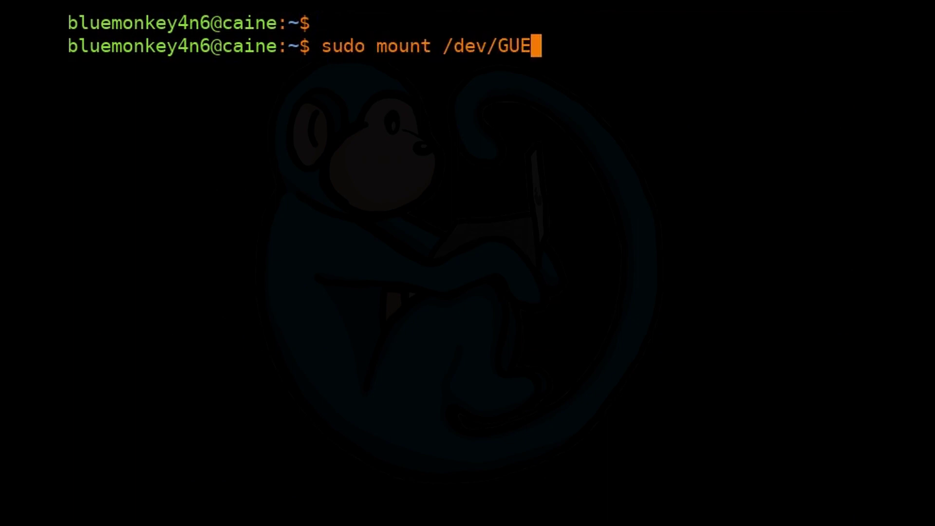
type("ST_VG/di")
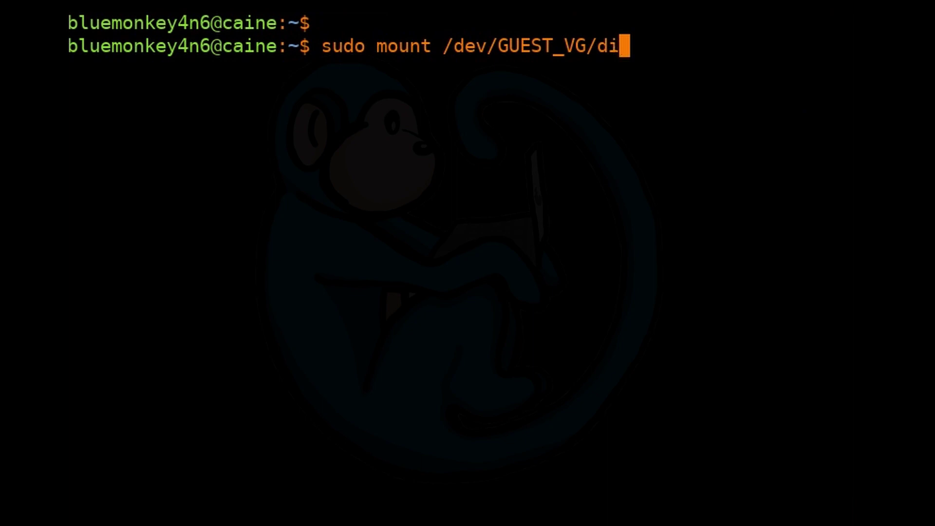
type("sk1  /mnt/ug")
key("BackSpace")
key("BackSpace")
type("g")
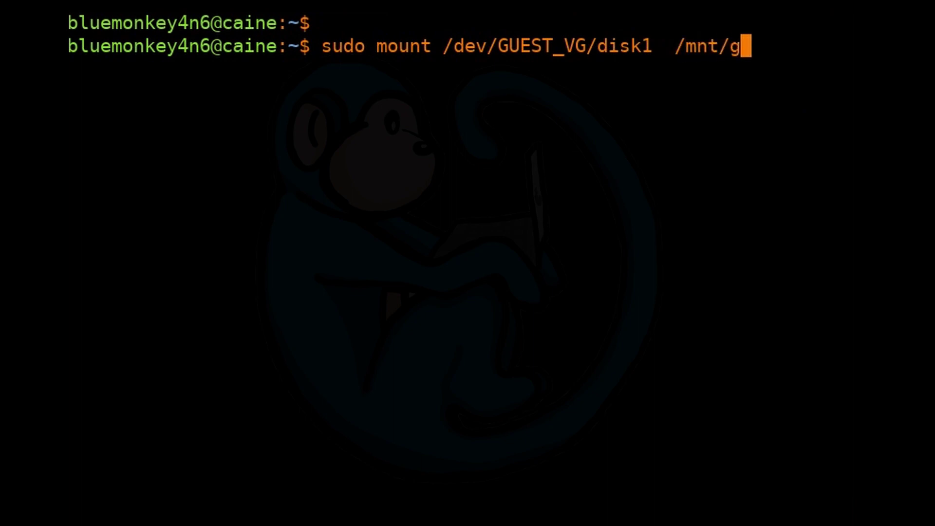
type("uest")
key("Return")
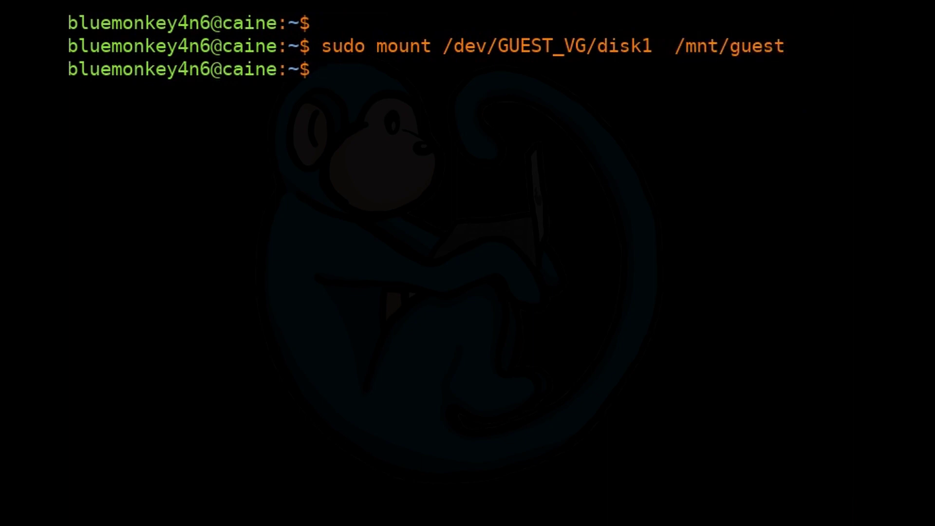
type("cd /mnt/guest")
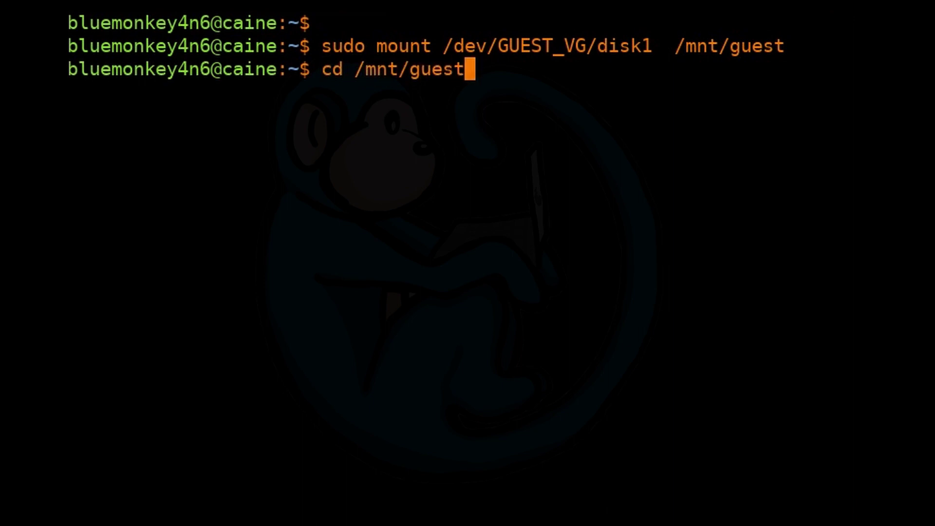
key("Return")
type("ls -lhj")
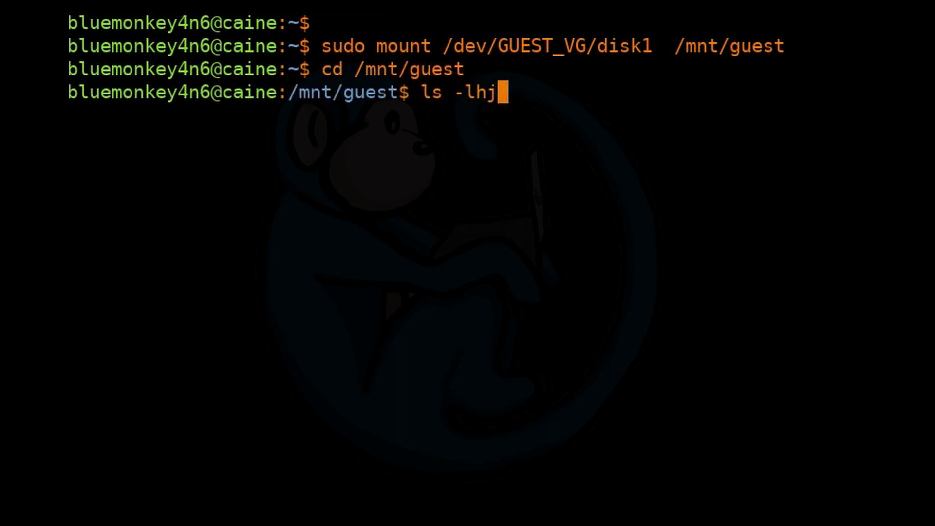
key("BackSpace")
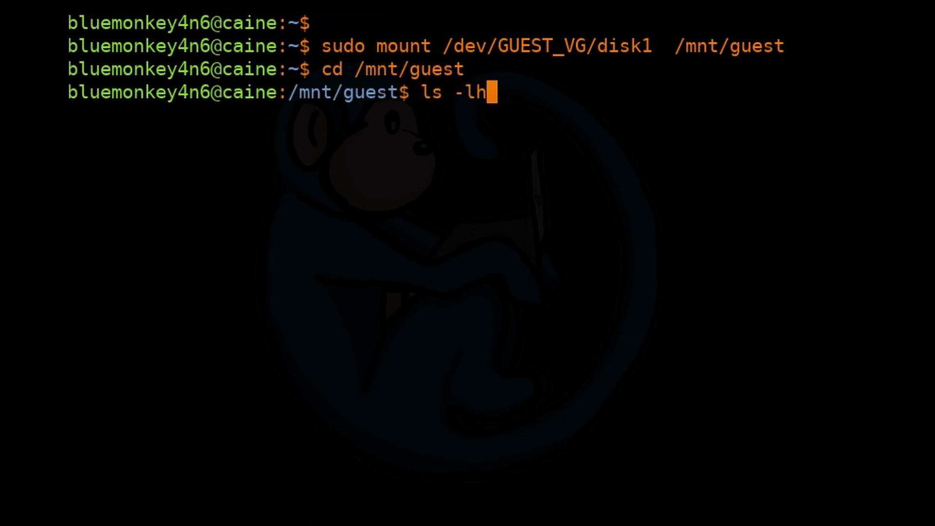
key("Return")
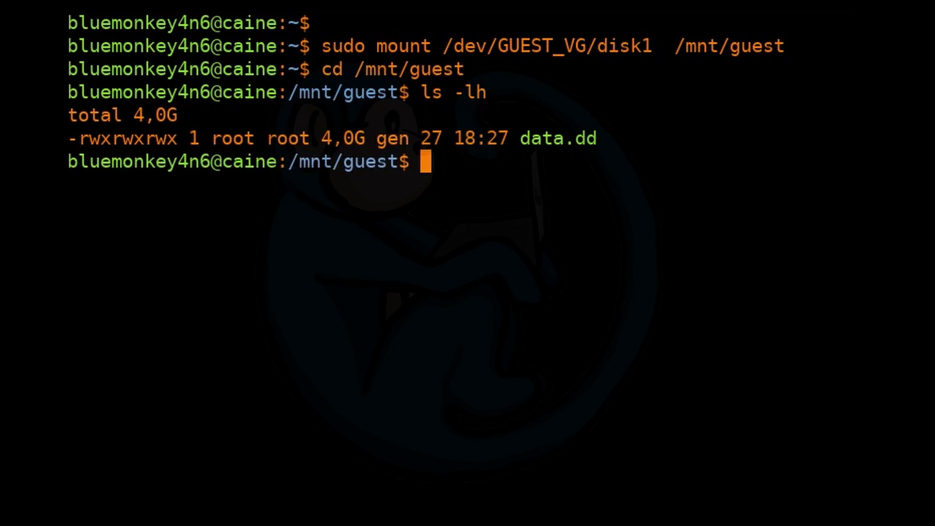
type("cp")
type(" -a /etc/vim/")
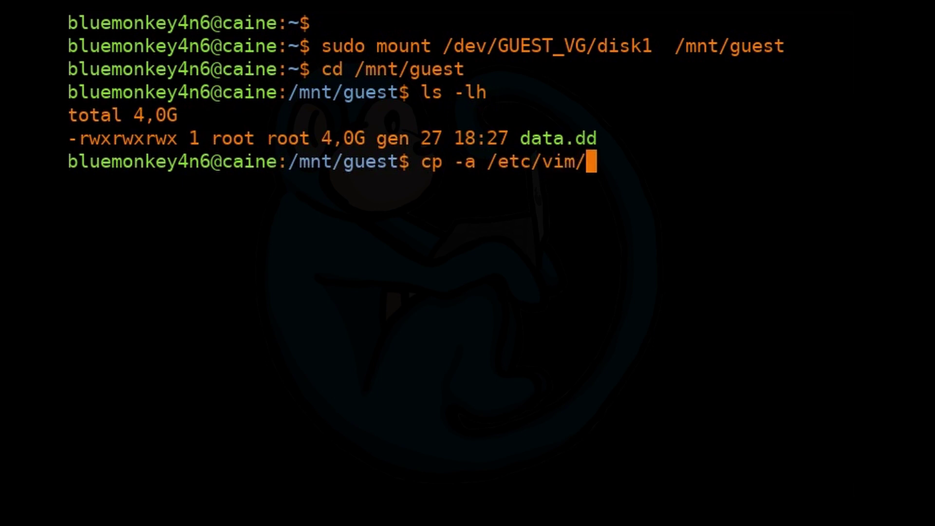
Step: Copy /etc/vim onto the guest volume and confirm vimrc and vimrc.tiny with ls -lhR
key("BackSpace")
type(".")
key("Return")
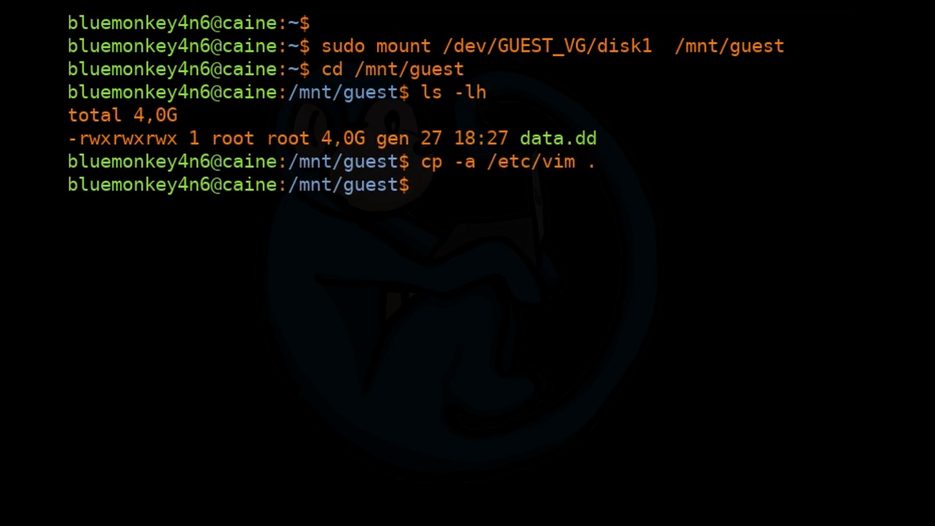
type("ls -lh")
type("R")
key("Return")
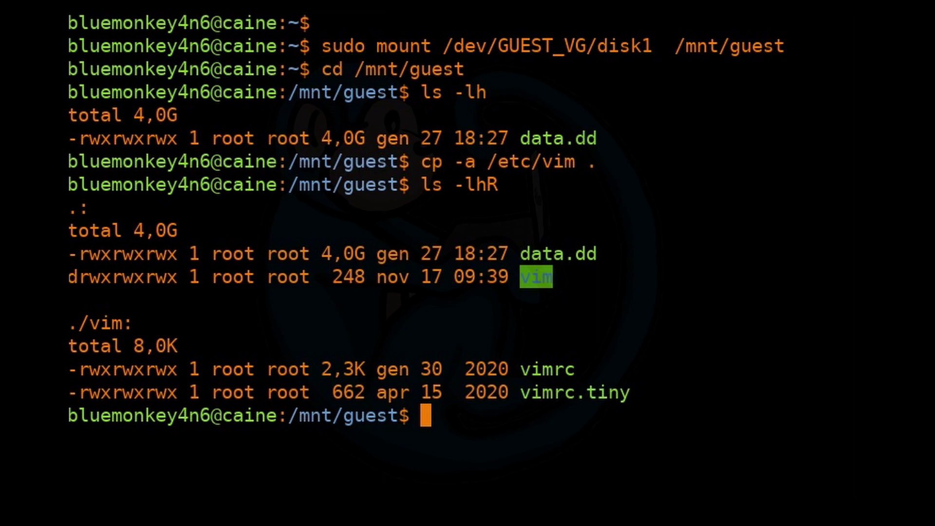
Step: Clear the screen and check sudo vgs: GUEST_VG about 50 GB, 10 GB free
key("ctrl+l")
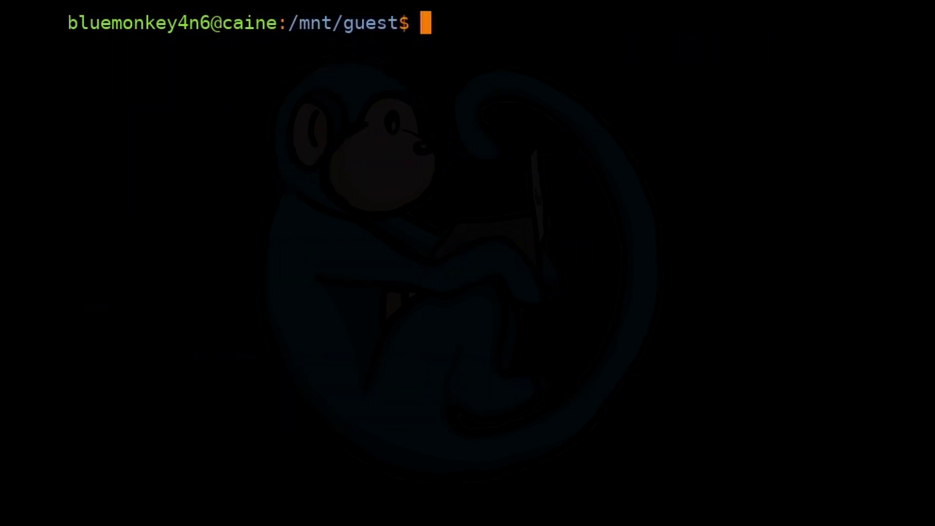
key("Return")
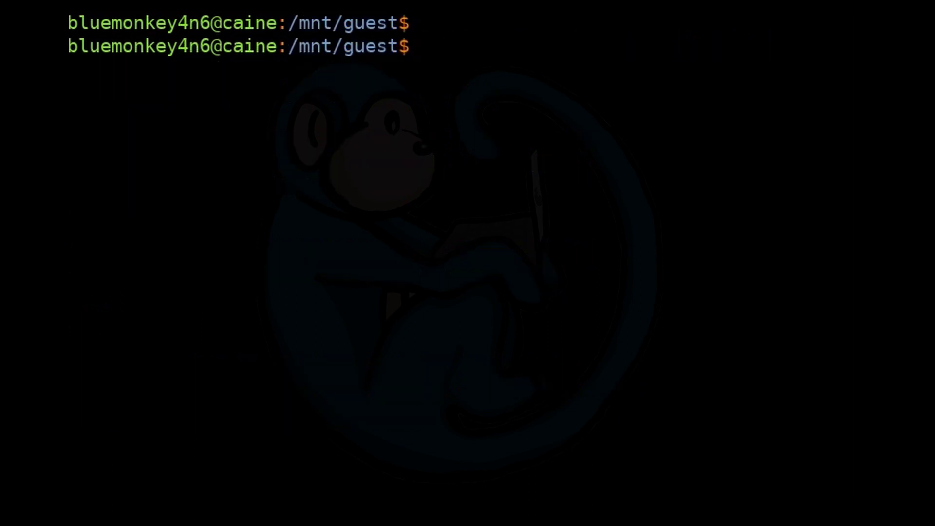
type("sudo ")
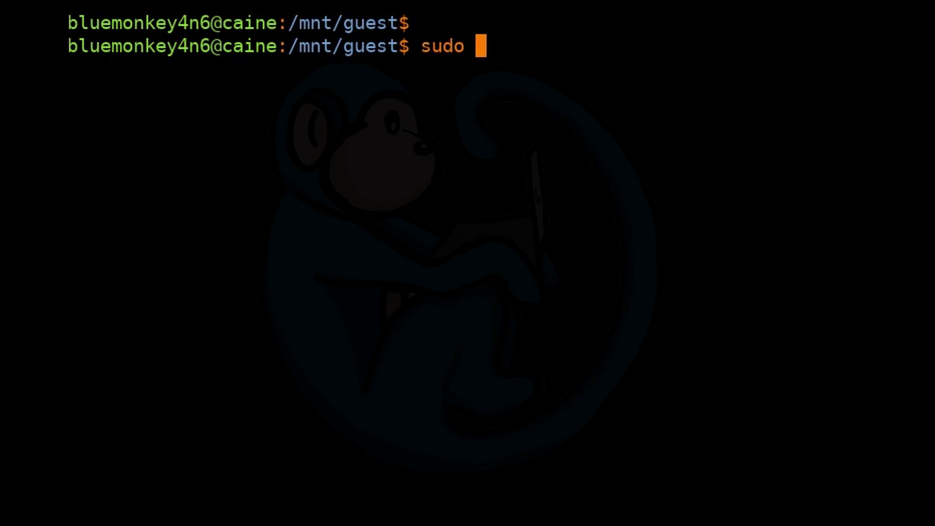
type("vgs")
key("Return")
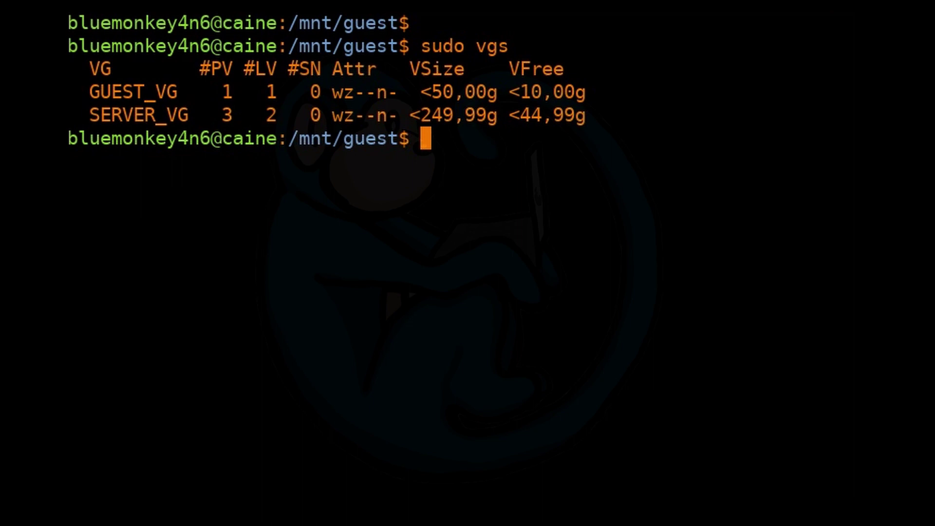
type("sudo l")
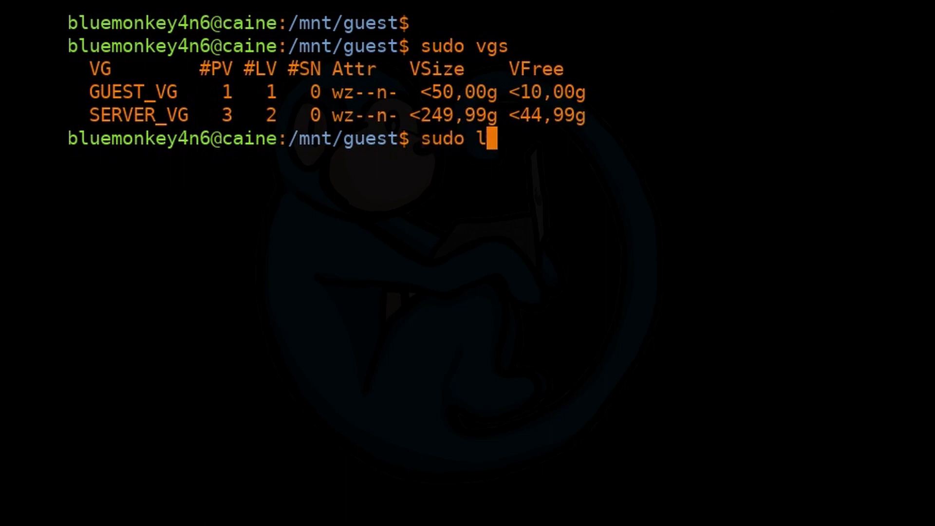
type("vcreate ")
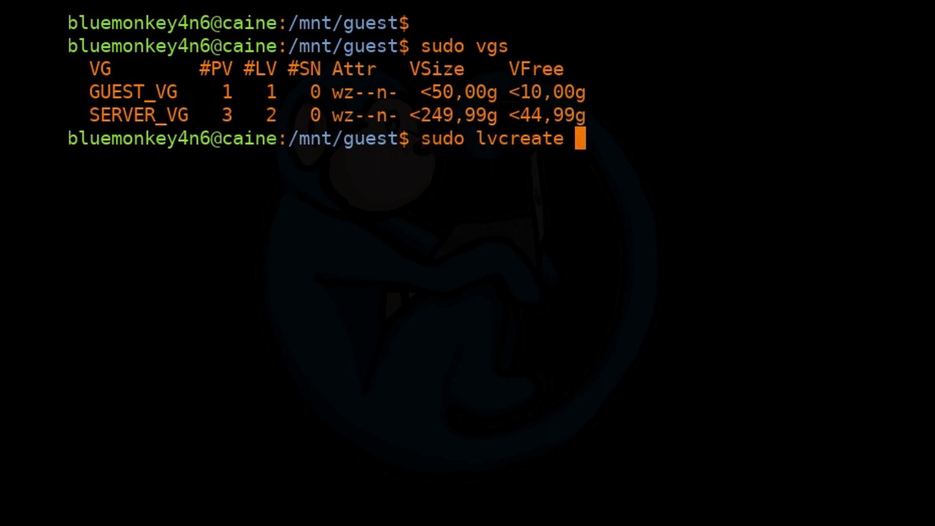
type("--size ")
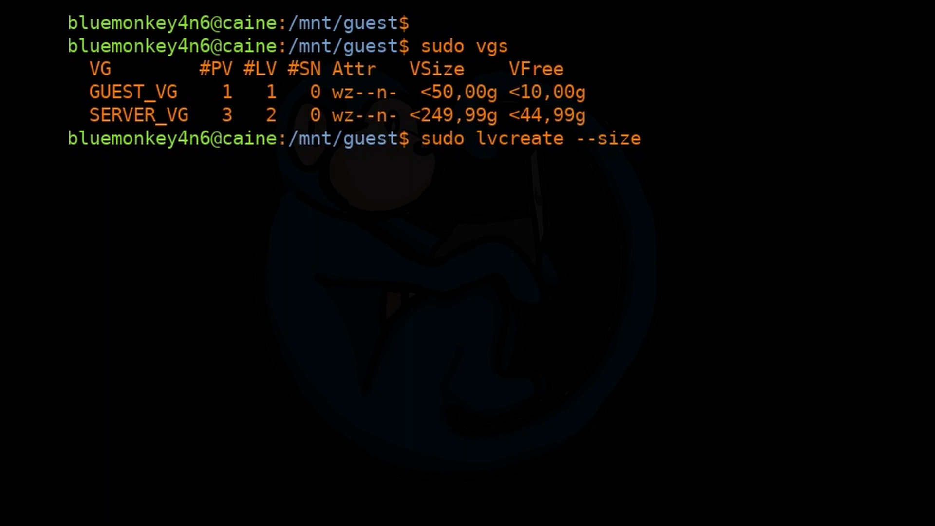
type("5")
type("g --n")
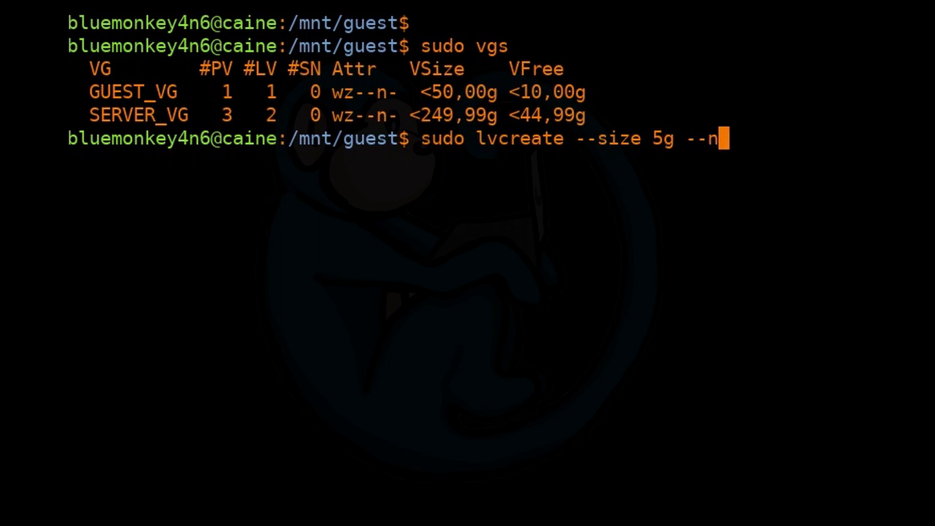
type("ame snapdemo ")
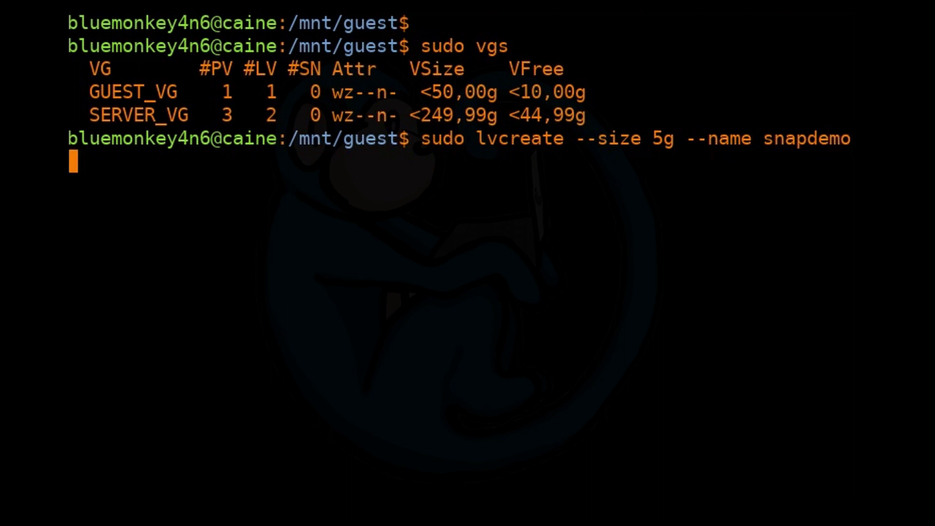
type("--snaps")
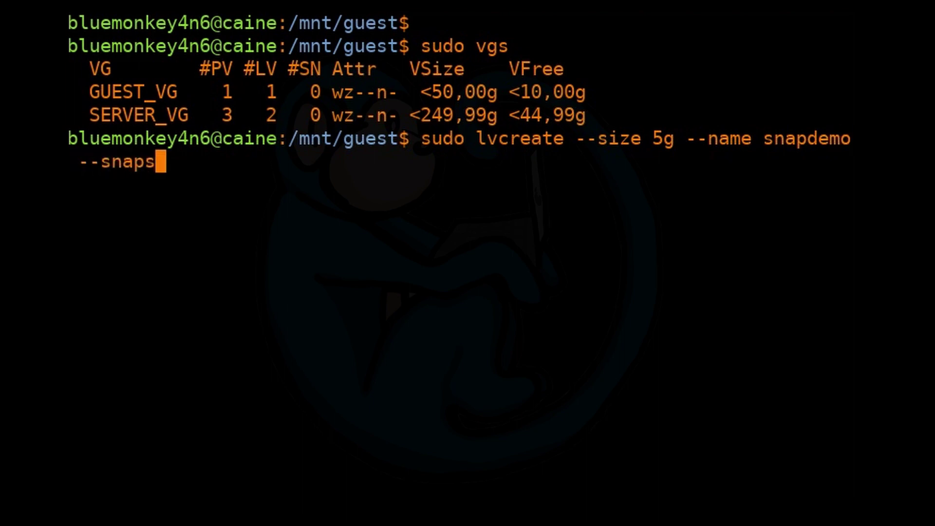
type("hot /dev")
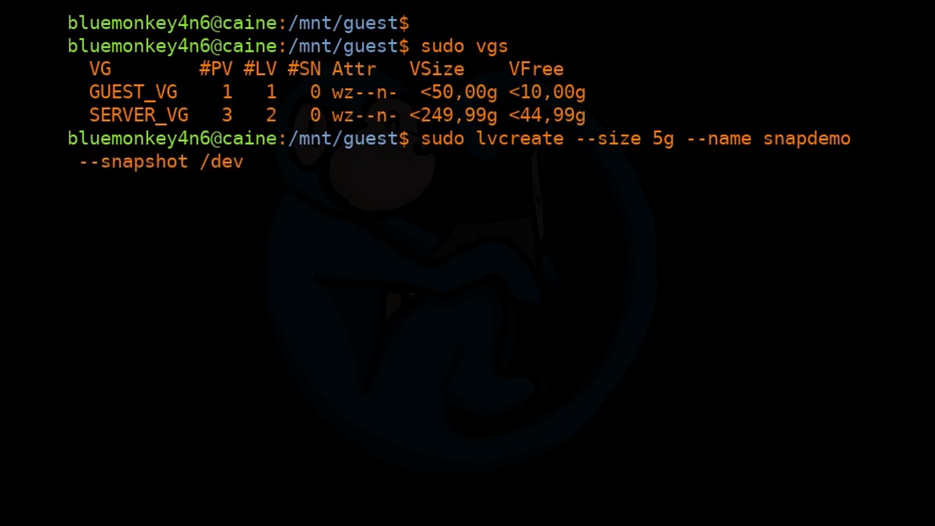
type("/GU")
type("EST_VG")
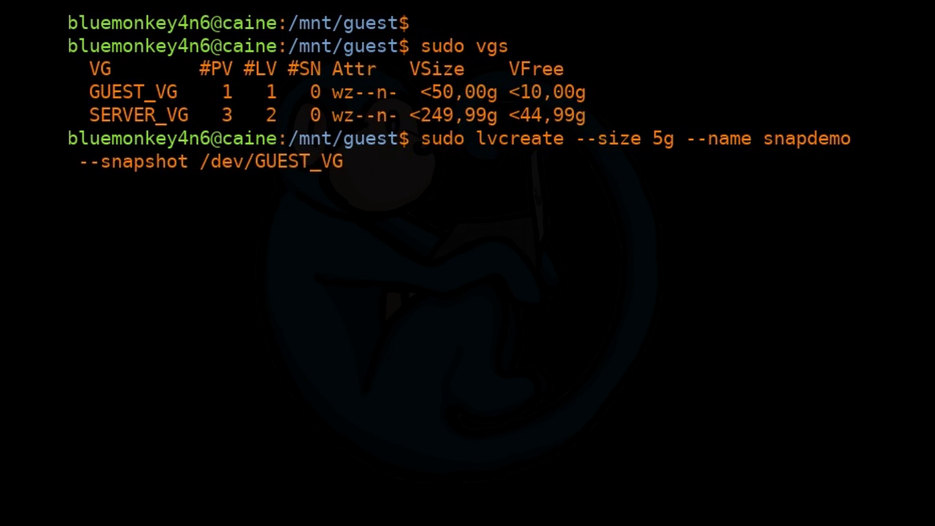
type("/disk1")
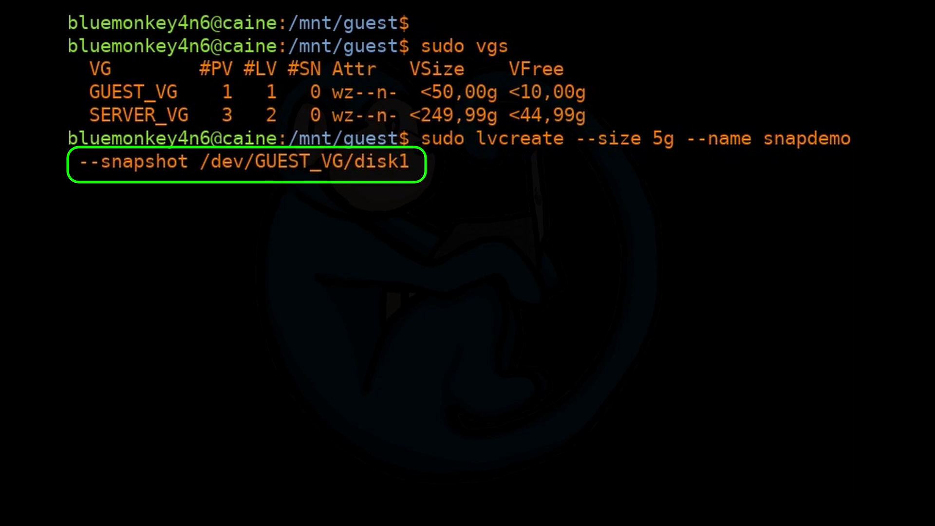
Step: Create the 5 GB snapshot 'snapdemo' of /dev/GUEST_VG/disk1 with lvcreate
key("Return")
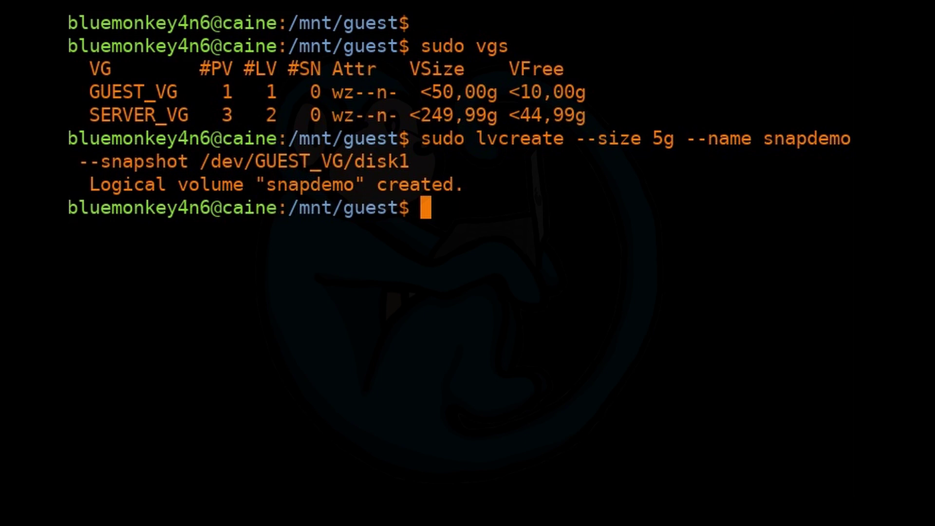
Step: Check lvscan and lvs, showing snapdemo as a 5.00g snapshot of disk1 at 0% data
key("ctrl+l")
type("sudo lvsc")
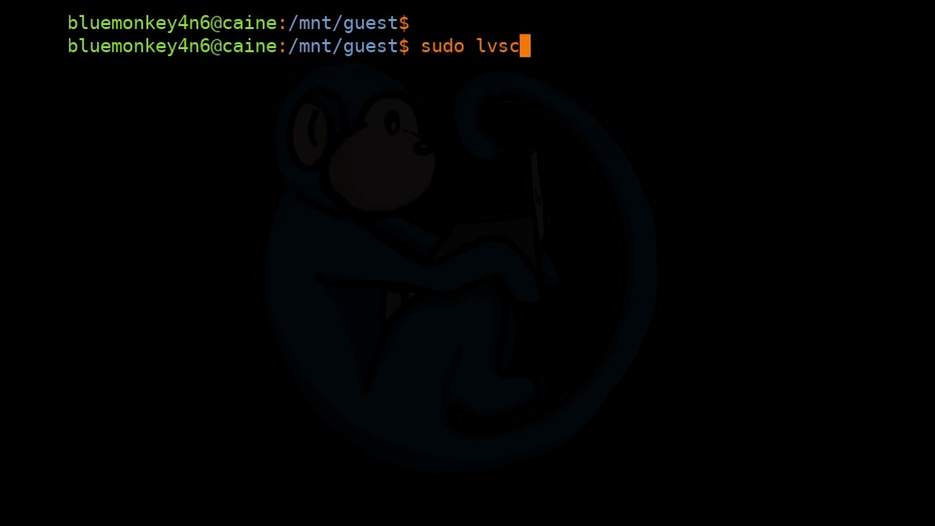
type("an")
key("Return")
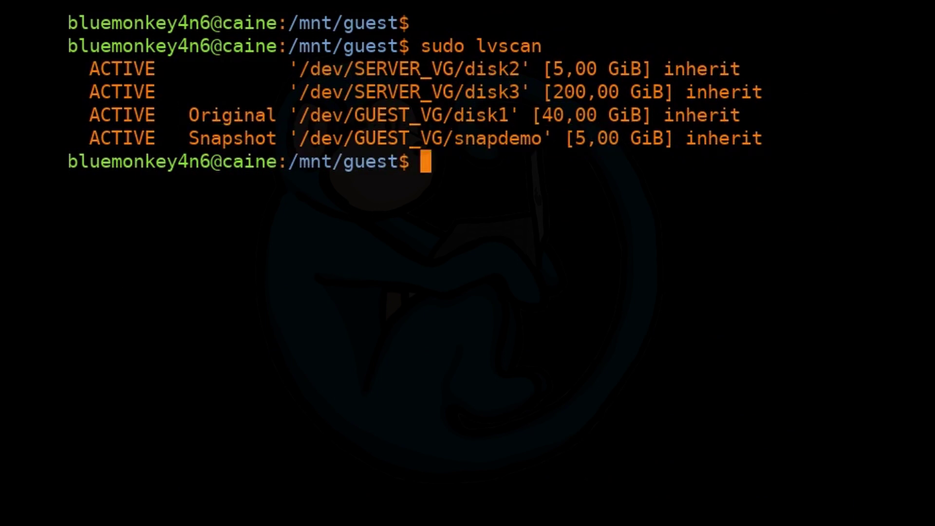
key("ctrl+l")
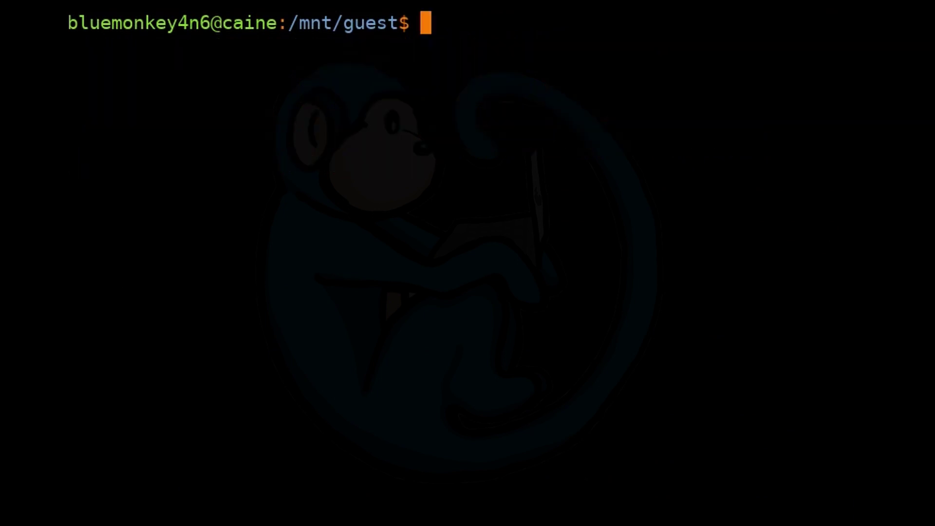
key("Return")
type("sudo lvs")
key("Return")
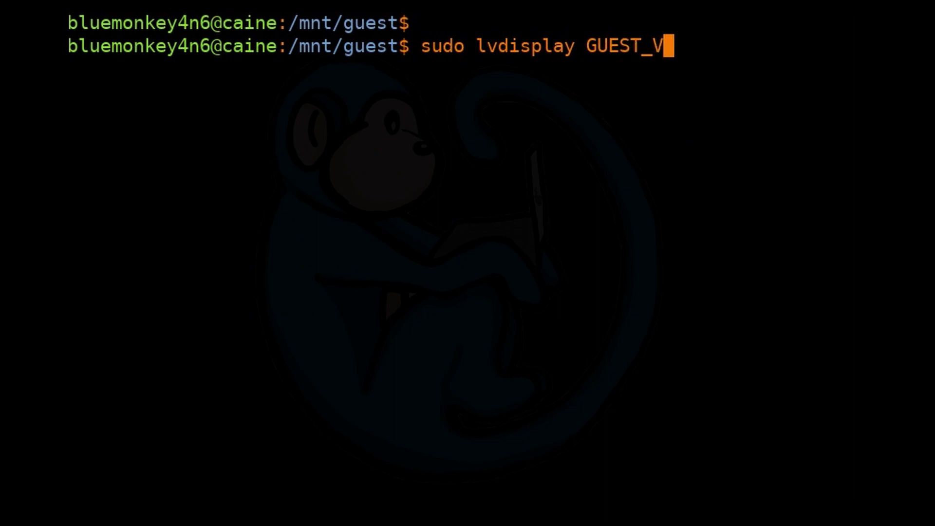
type("G/disk1")
Step: Inspect lvdisplay details for GUEST_VG/disk1 and GUEST_VG/snapdemo, clearing between them
key("Return")
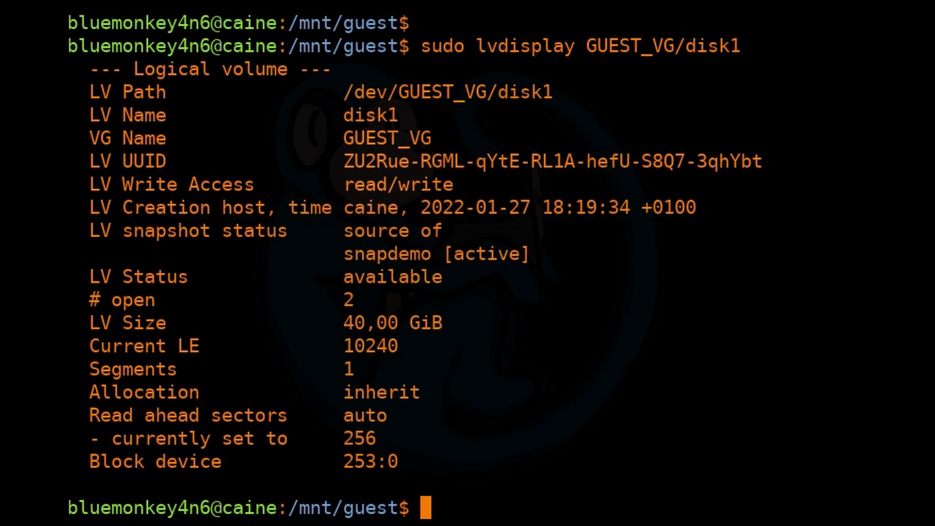
key("ctrl+l")
type("sudo ")
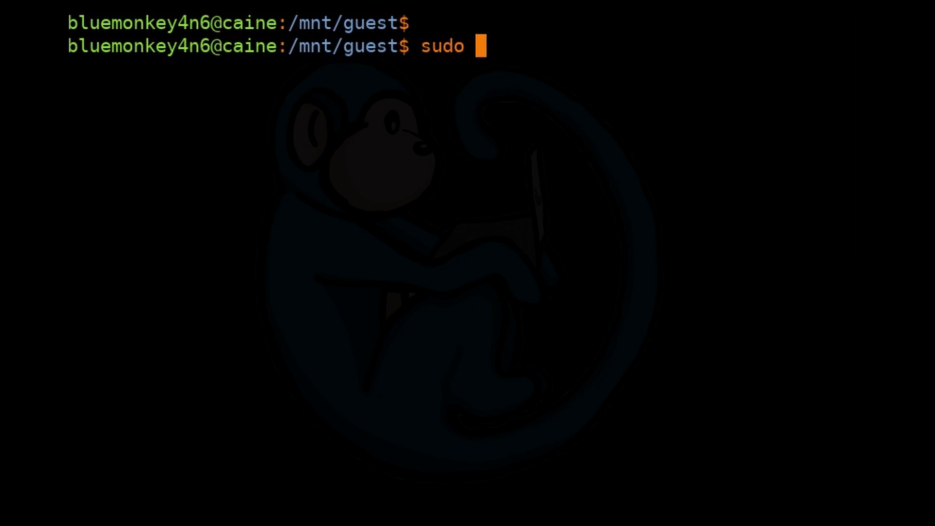
type("lvdisplay ")
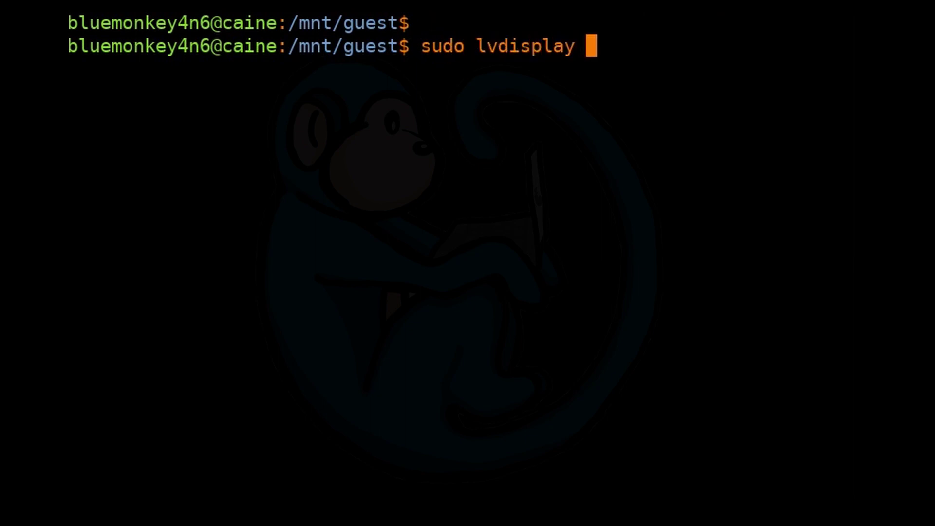
type("GUEST_VG/")
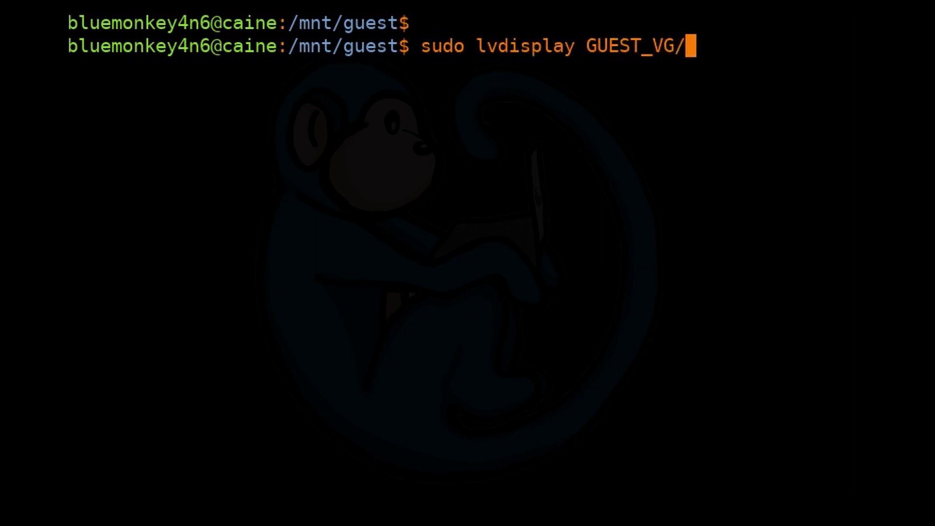
type("snapdemo")
key("Return")
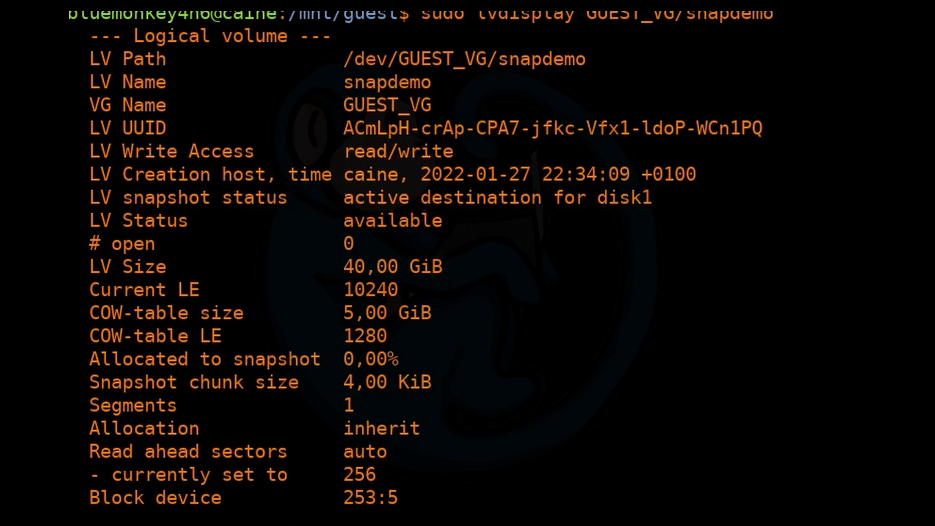
key("ctrl+l")
key("Return")
type("su")
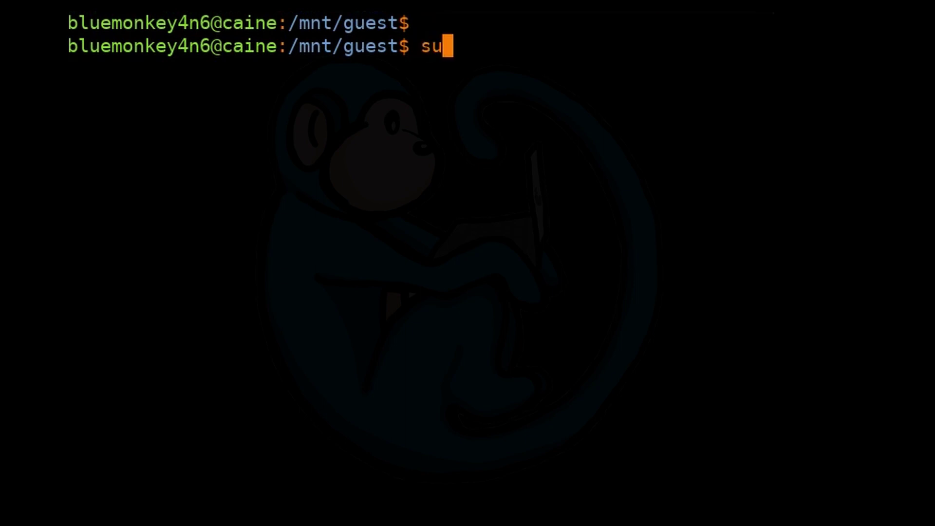
type("do lsblk")
key("Return")
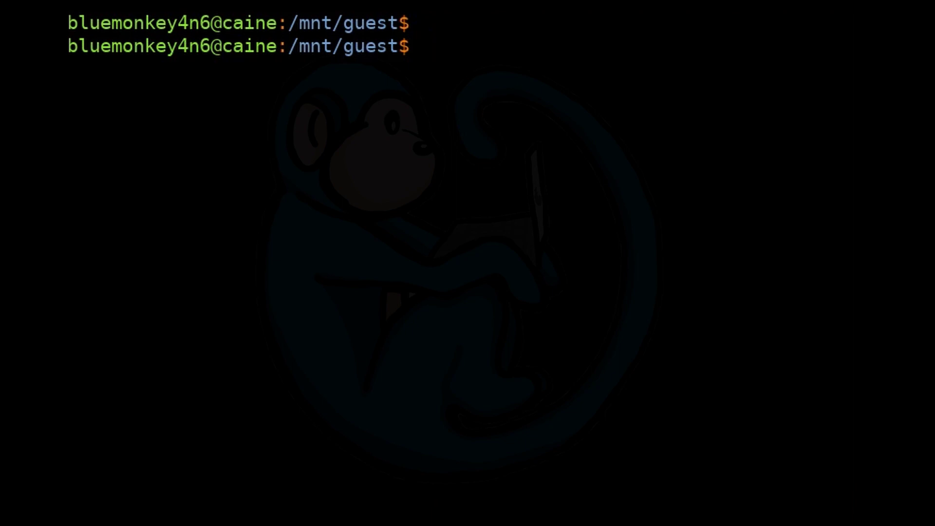
type("sudo mk")
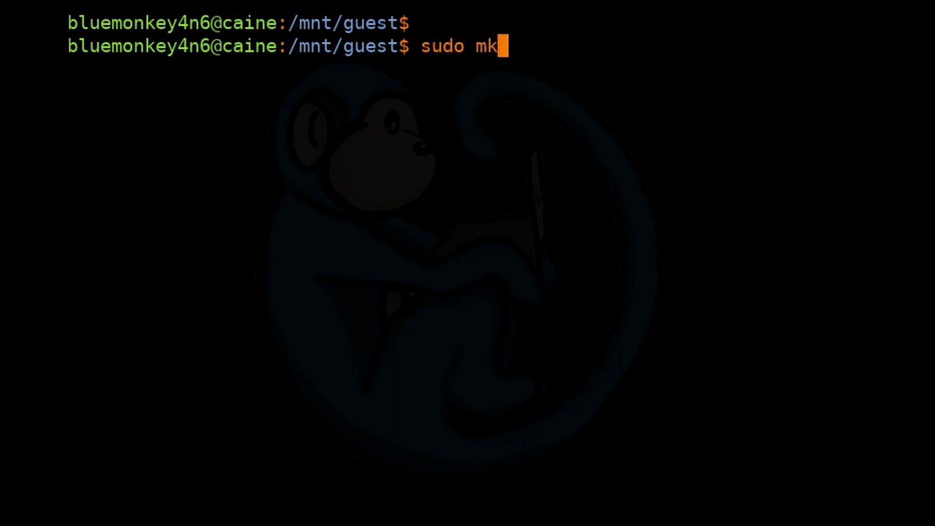
type("dir /nt")
Step: Create /mnt/snapshot and mount /dev/GUEST_VG/snapdemo there
key("BackSpace")
key("BackSpace")
type("mn")
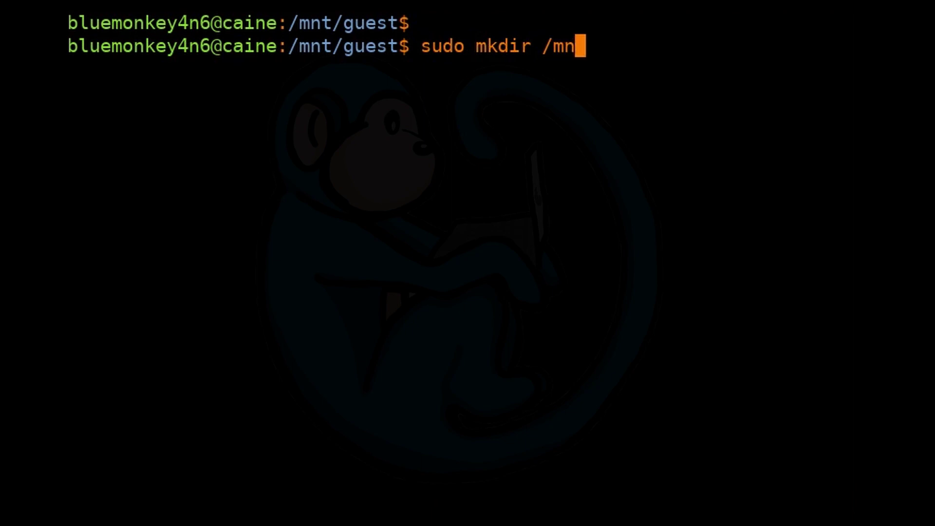
type("t/snapshot")
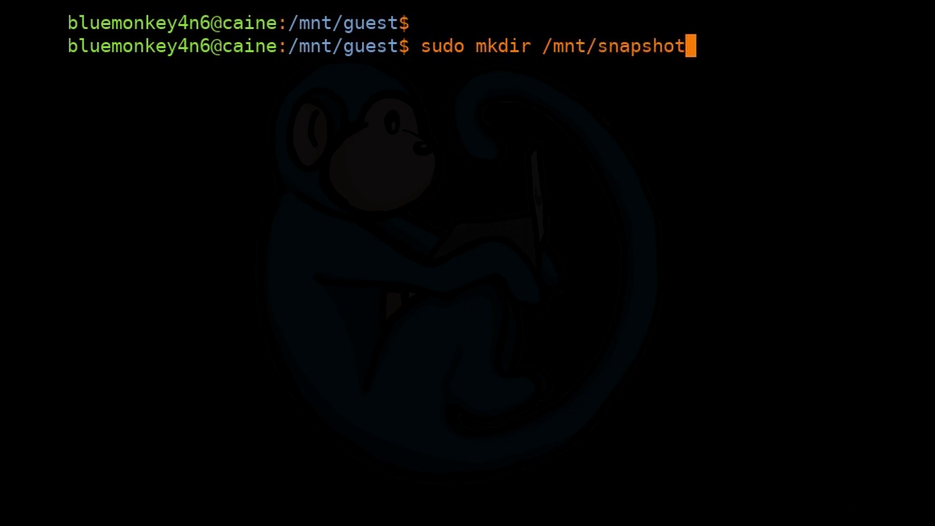
key("Return")
type("sudo m")
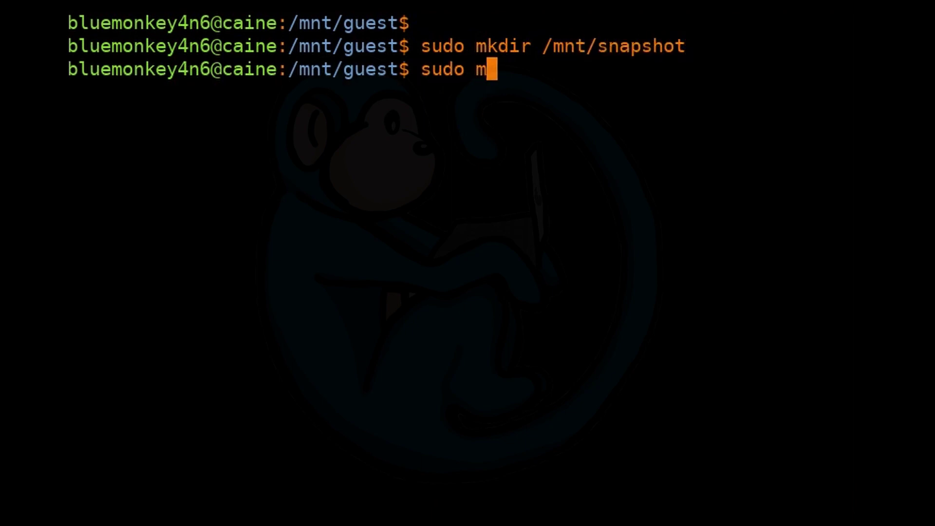
type("ount /dev/SU")
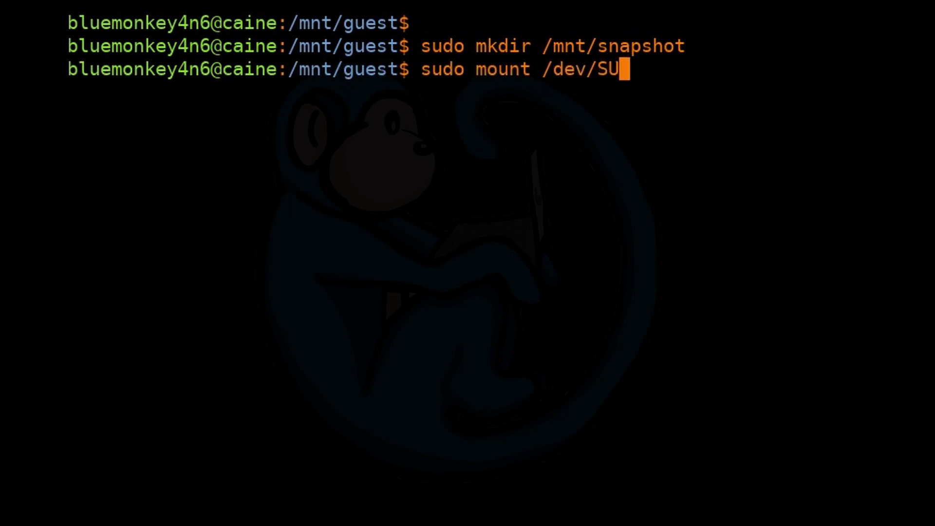
type("G")
key("BackSpace")
key("BackSpace")
key("BackSpace")
type("GUE")
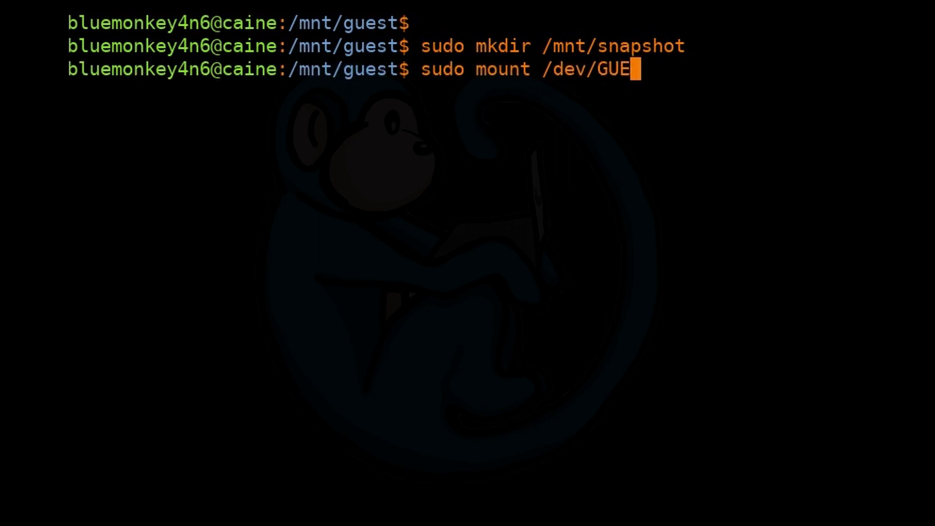
type("ST_VG")
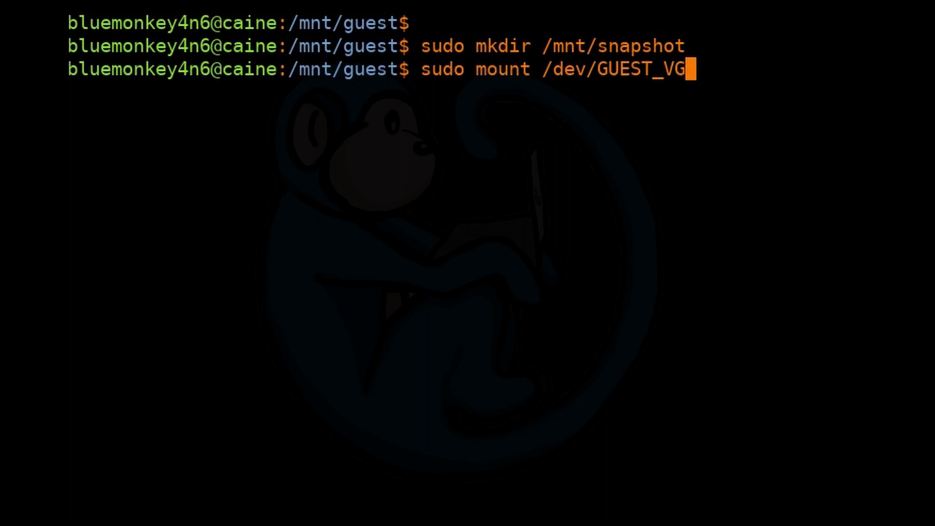
type("/di")
key("BackSpace")
key("BackSpace")
type("sn")
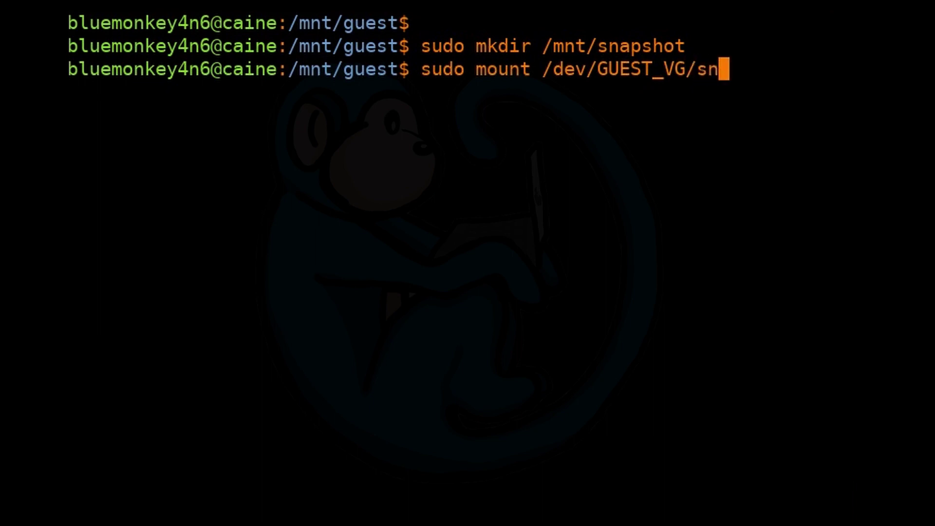
type("apdemo /mn")
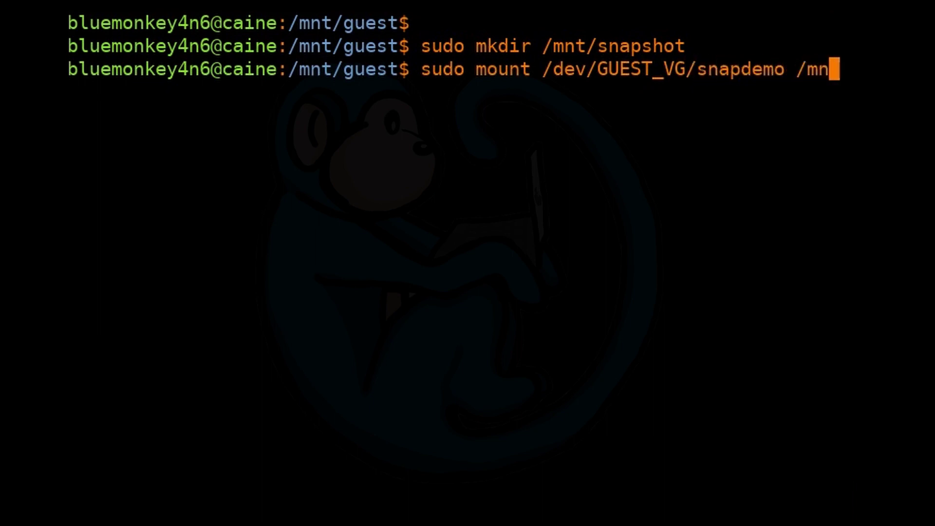
type("t/snapshot")
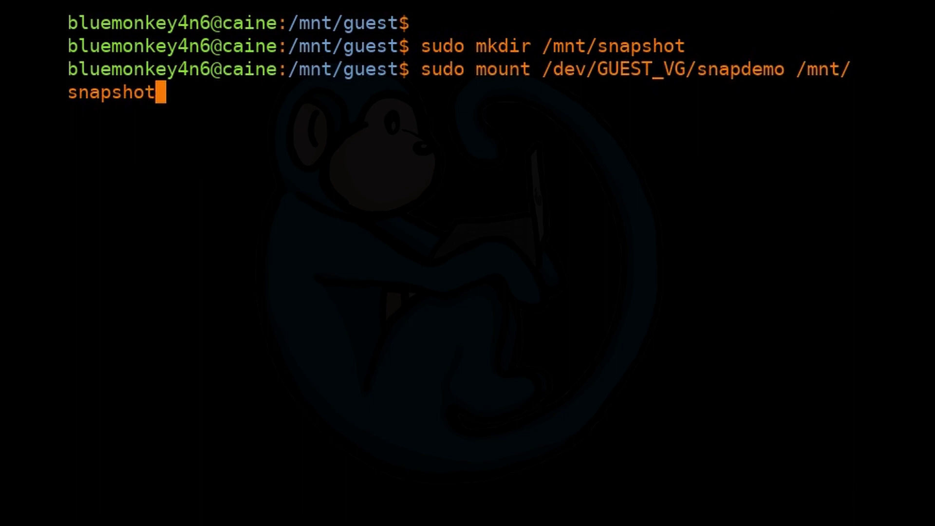
key("Return")
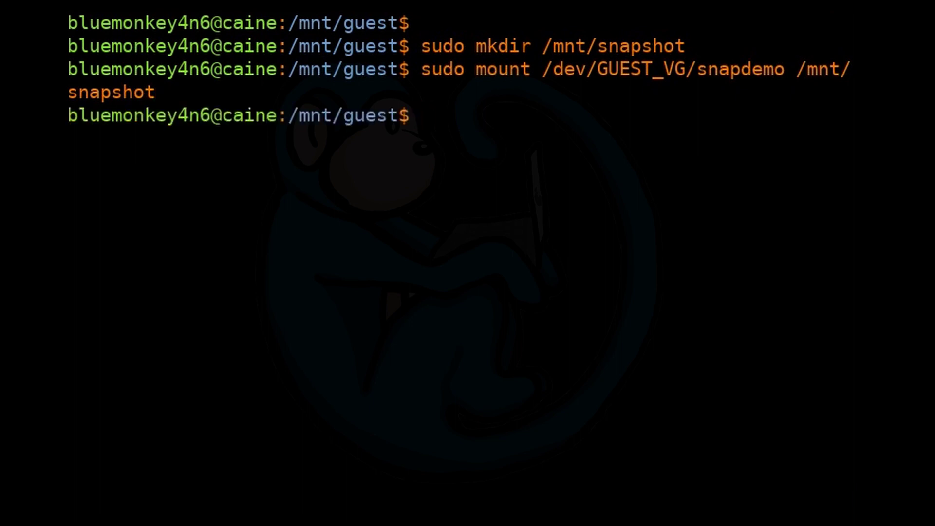
type("cd /nt/")
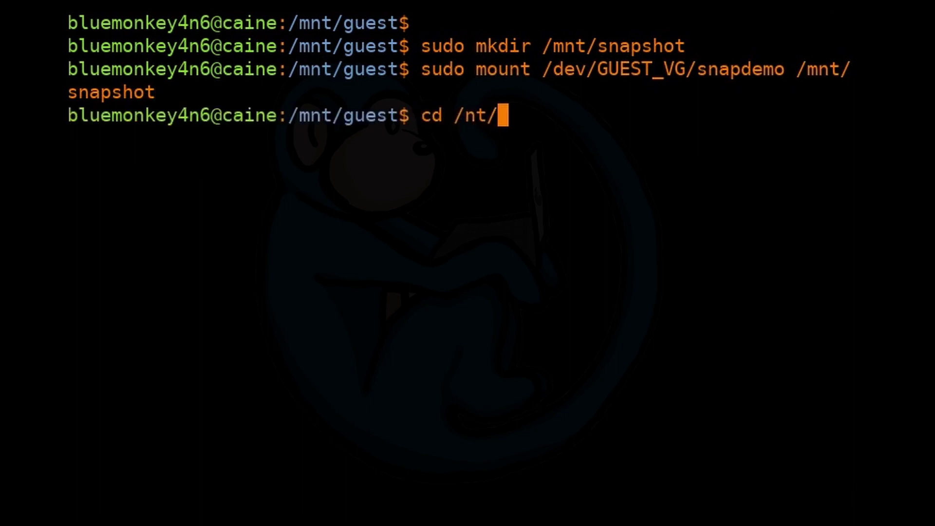
Step: In /mnt/snapshot, list data.dd and the vim folder, then type the unmount command
key("BackSpace")
key("BackSpace")
key("BackSpace")
type("mnt/snaps")
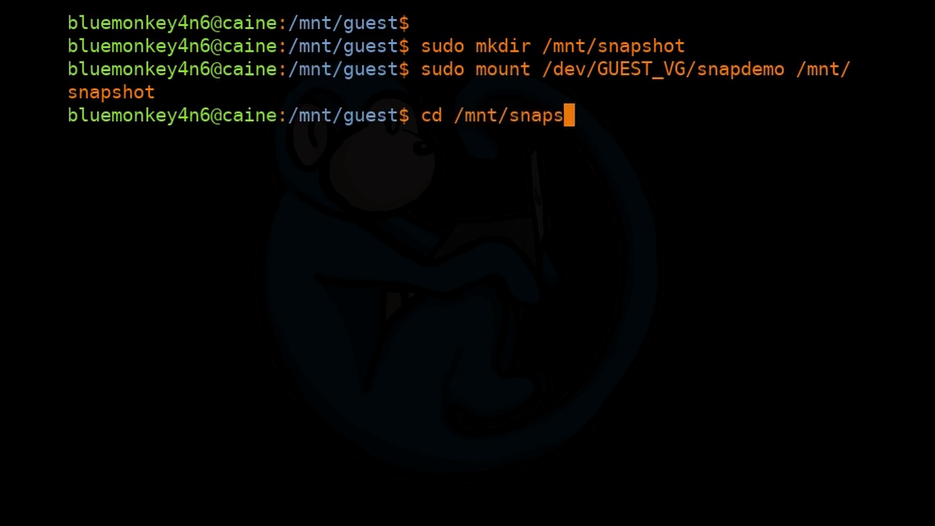
type("hot")
key("Return")
type("ls -k")
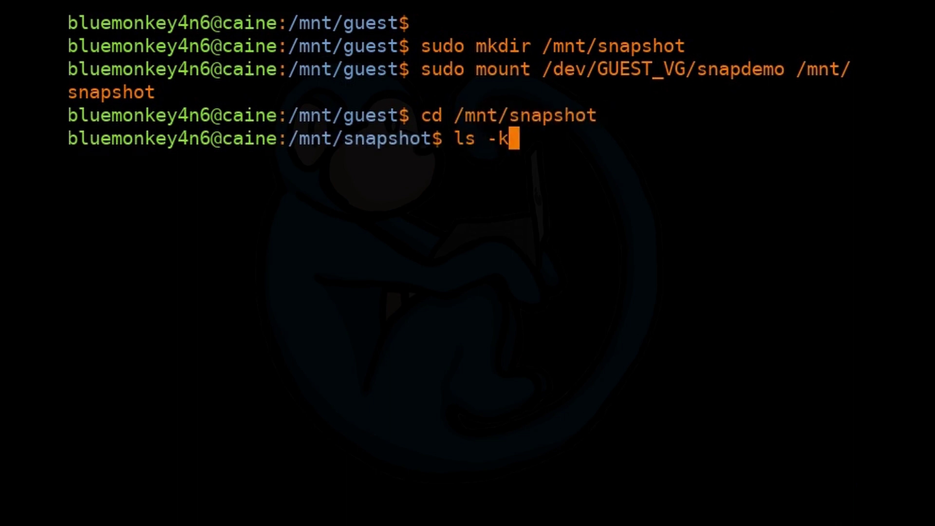
type("h")
key("BackSpace")
key("BackSpace")
type("lh")
key("Return")
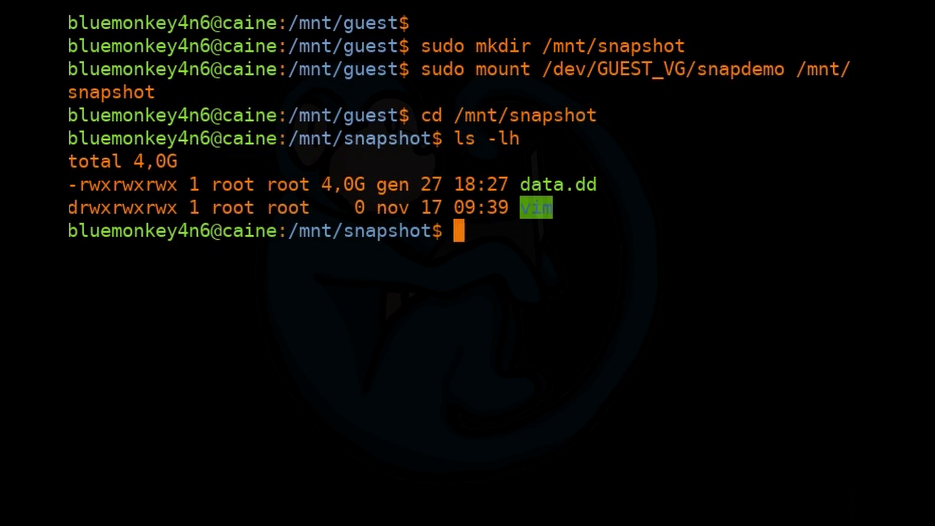
type("ls -lhR")
key("Return")
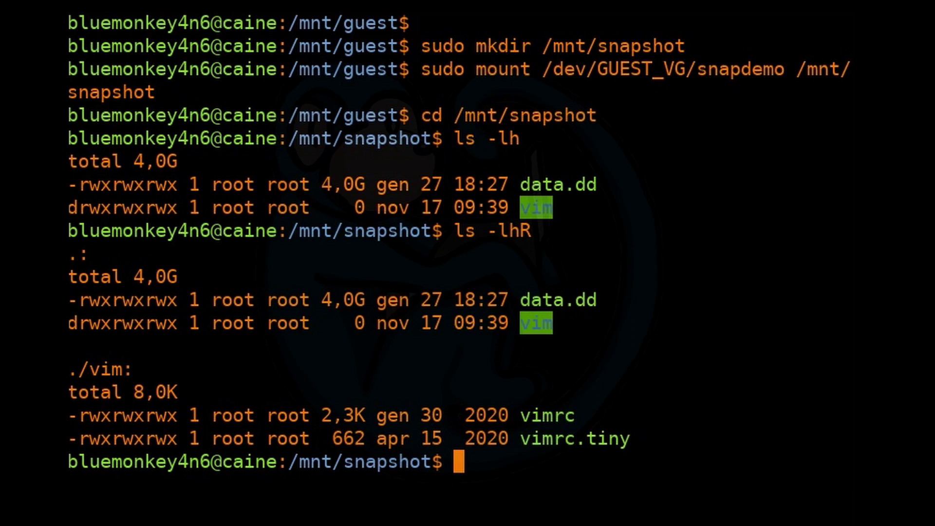
type("c")
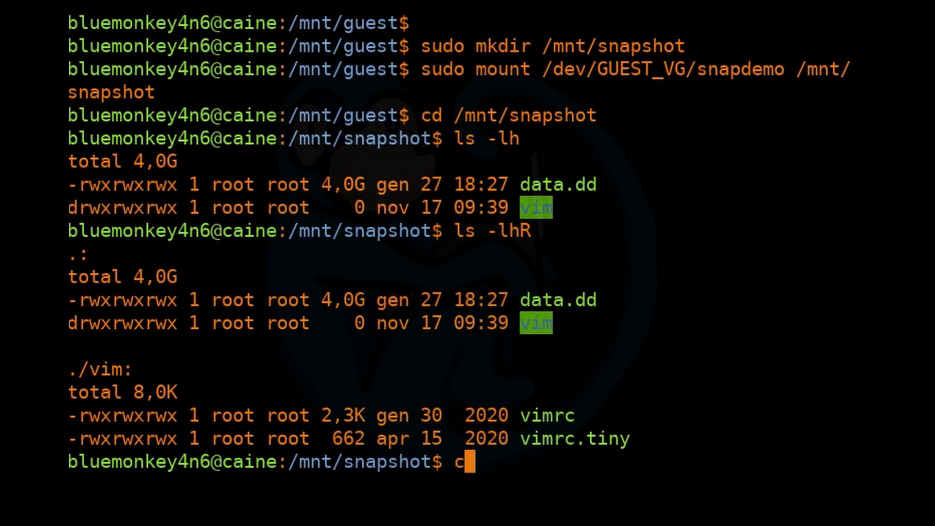
type("d ; sudo umm")
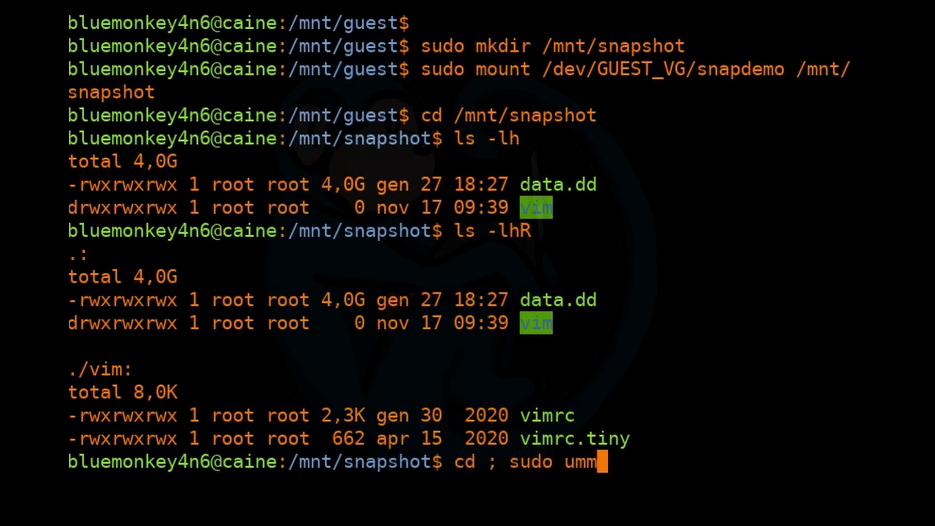
key("BackSpace")
type("ount /mnt/")
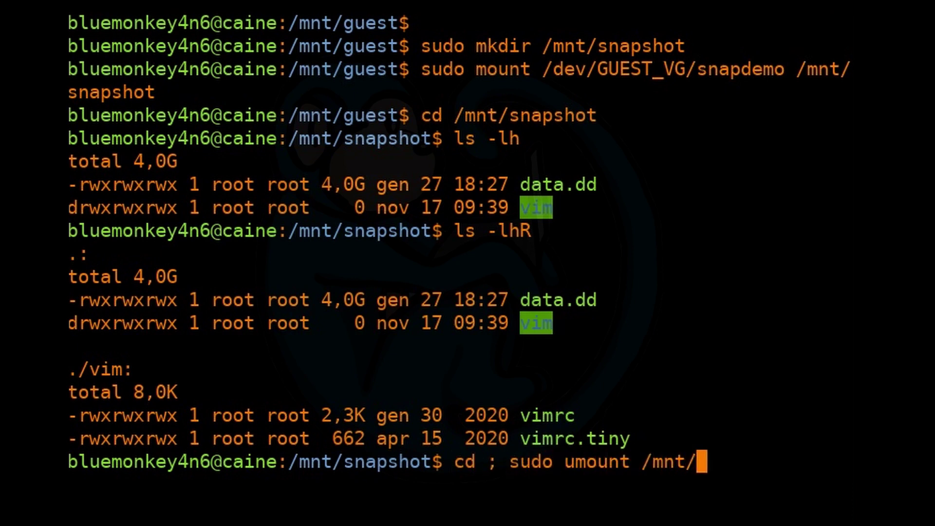
type("snapshot")
Step: Unmount /mnt/snapshot, move into /mnt/guest/vim, and list its files
key("Return")
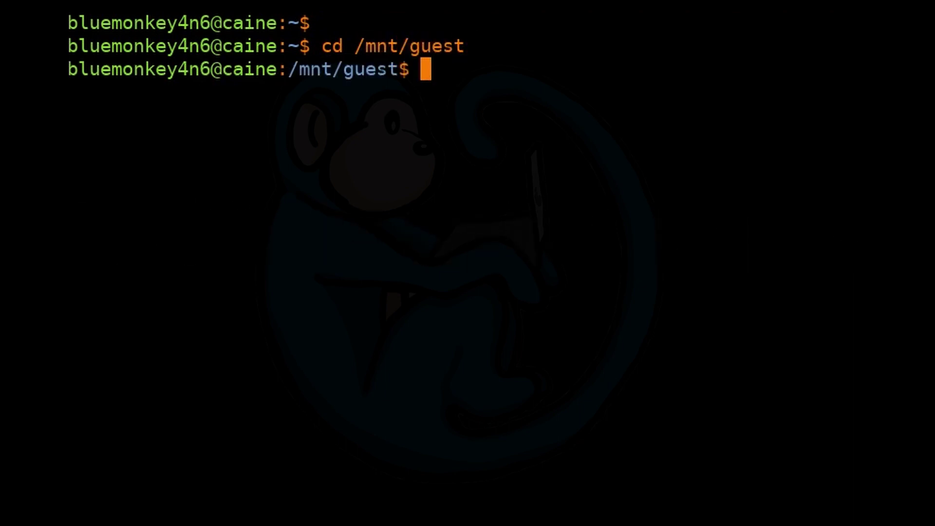
type("cd")
key("BackSpace")
type("d ")
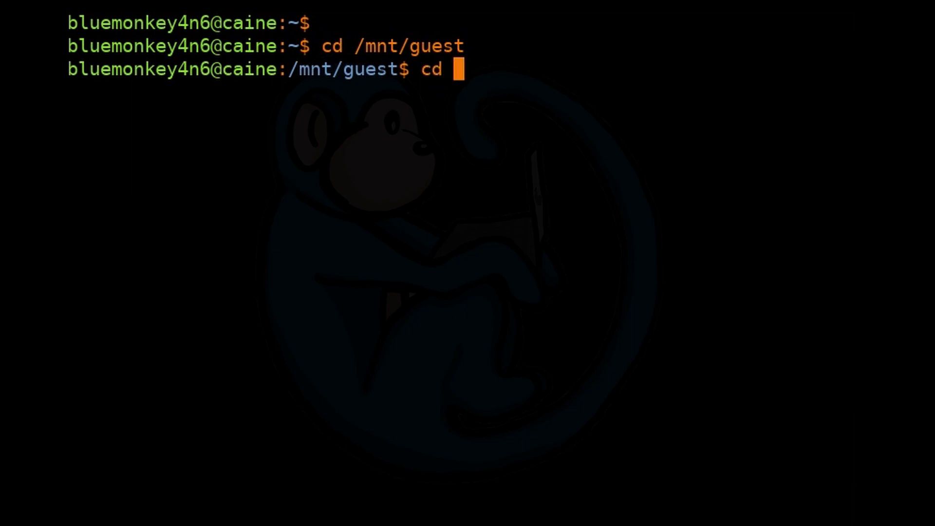
type("vim")
key("Return")
type("ls -l")
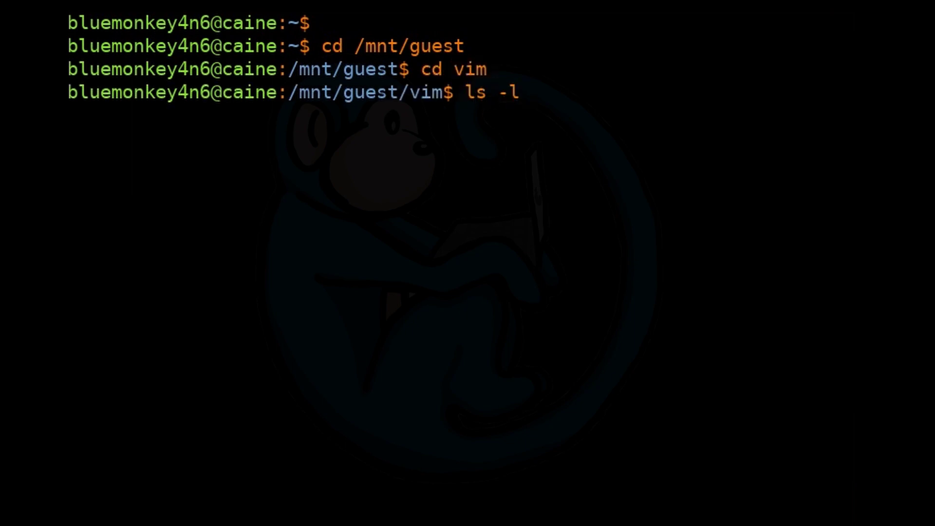
key("Return")
type("rm vim.rc.")
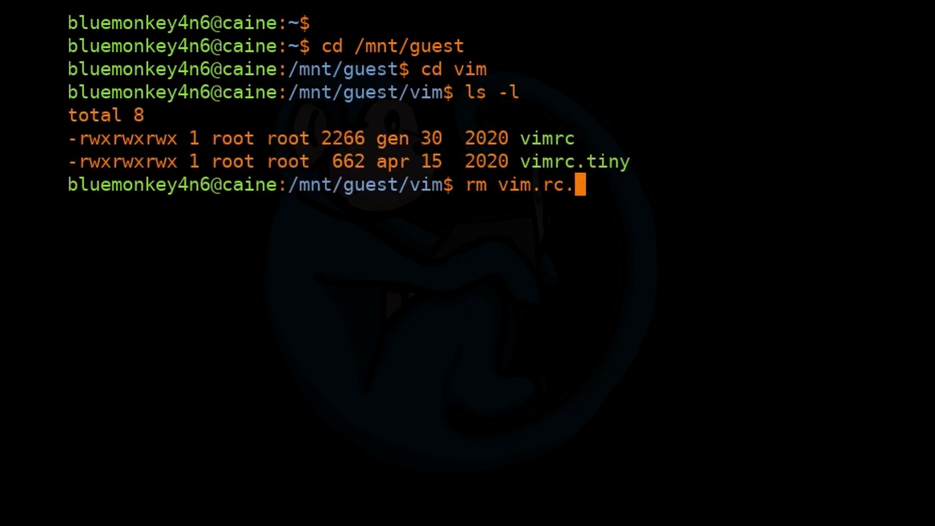
type("tiny")
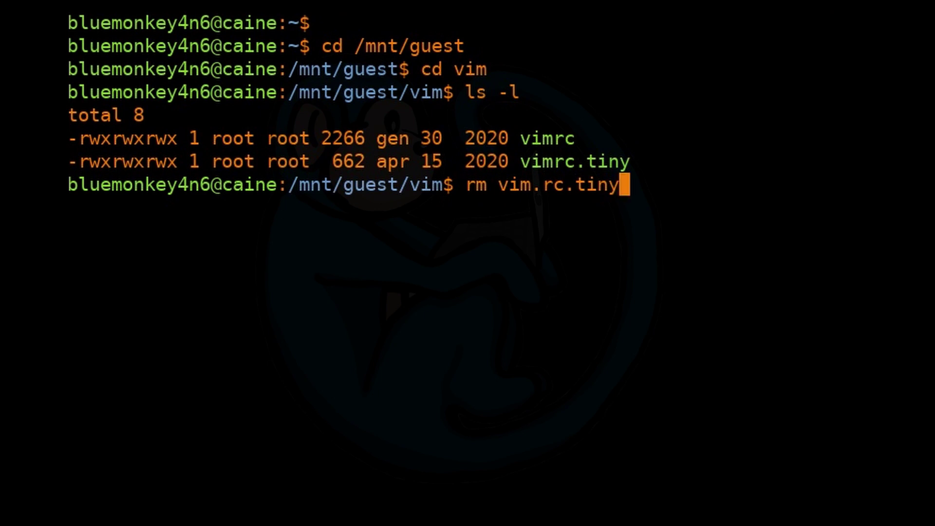
Step: Delete vimrc.tiny, create a 512-byte random garbage.dd, and list the result
key("Return")
type("rm ")
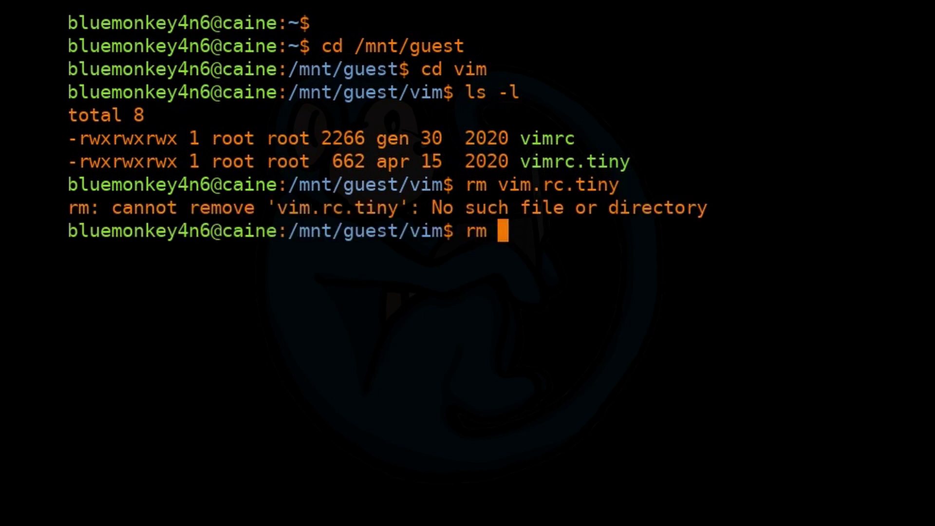
type("vimrc.tiny")
key("Return")
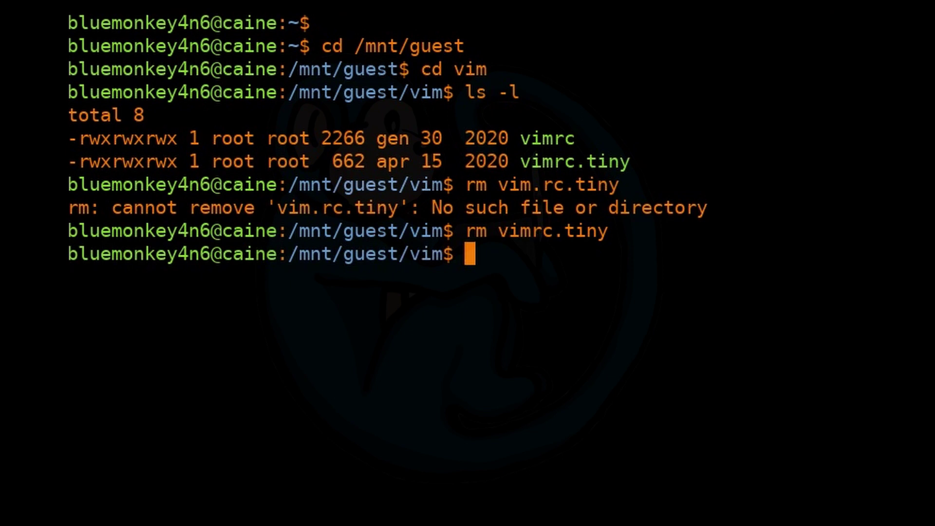
type("d")
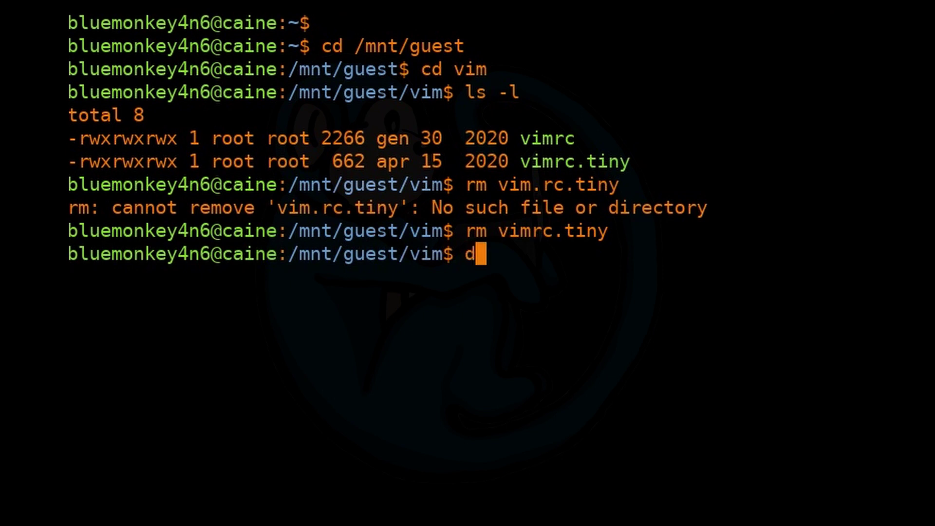
type("d if=/dev/")
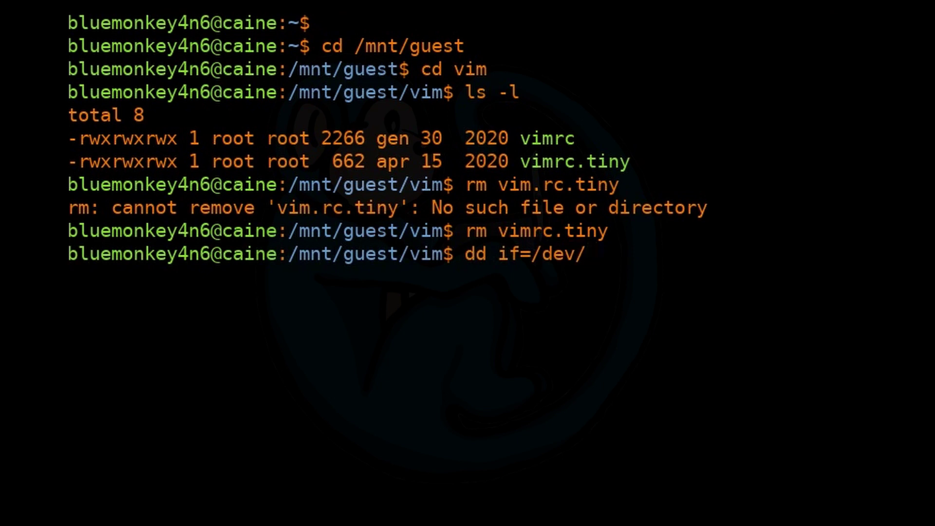
type("urandom ")
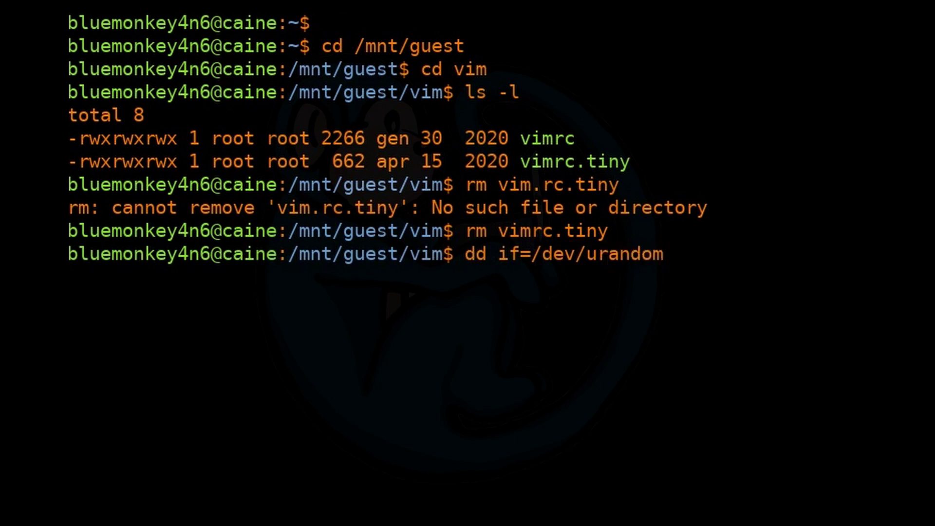
type("of=garba")
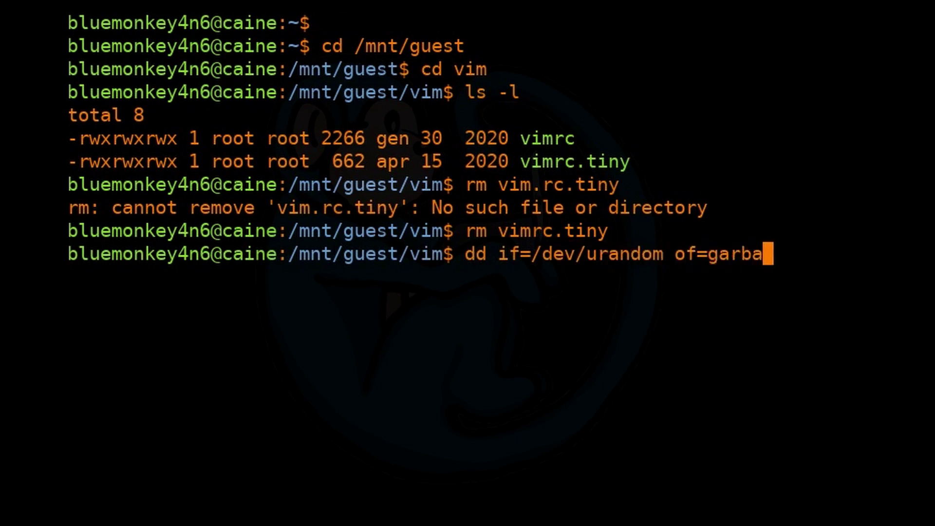
type("ge.dd count")
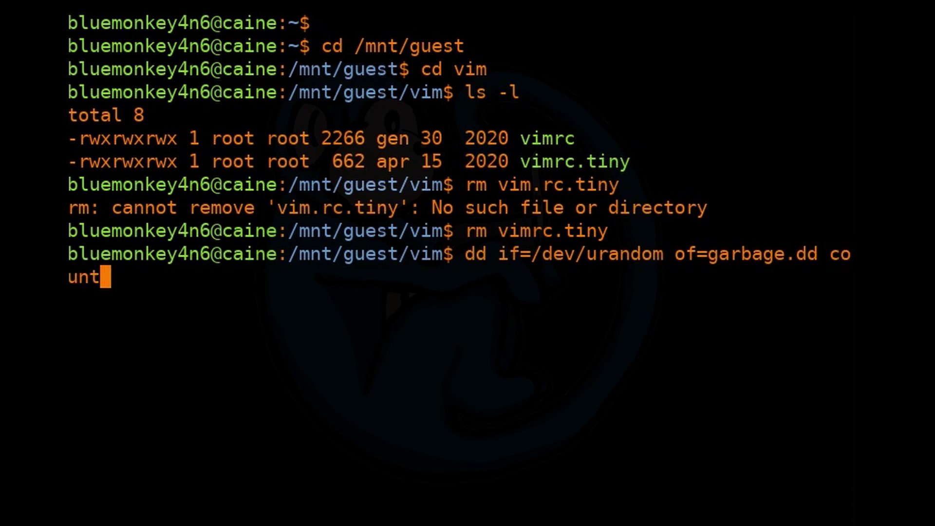
type("=1")
key("Return")
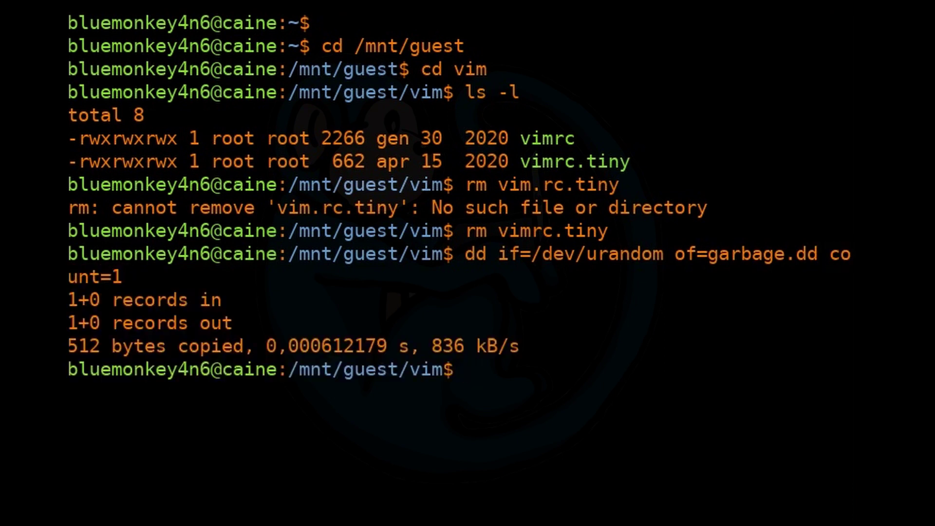
type("ls -l")
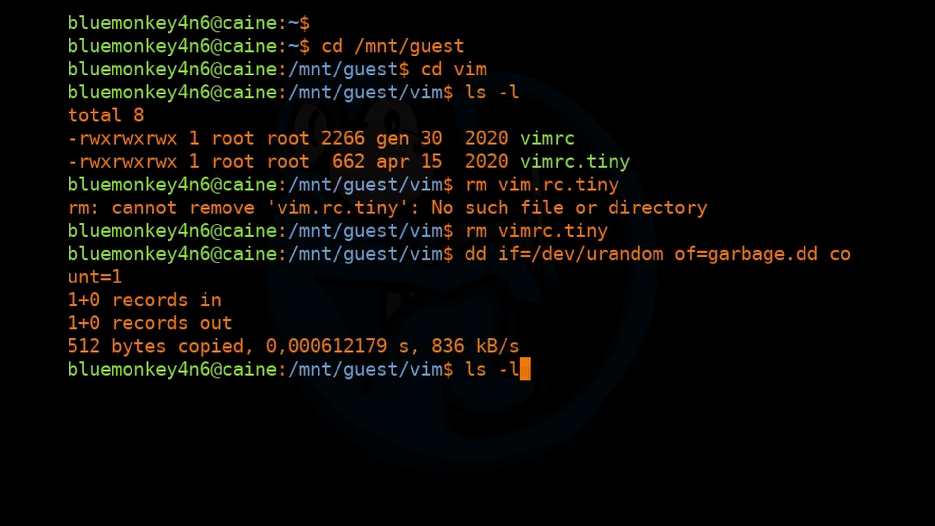
key("Return")
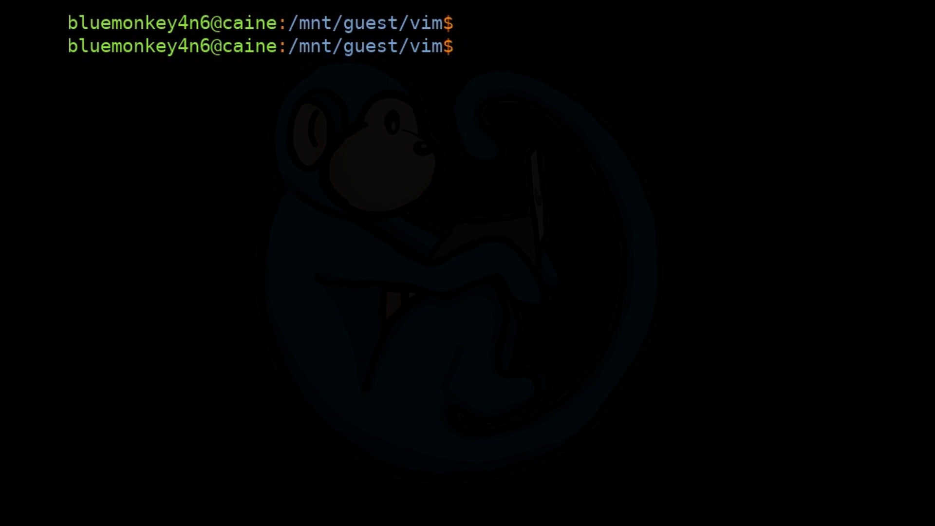
type("cd")
type(" ; sudo umoun")
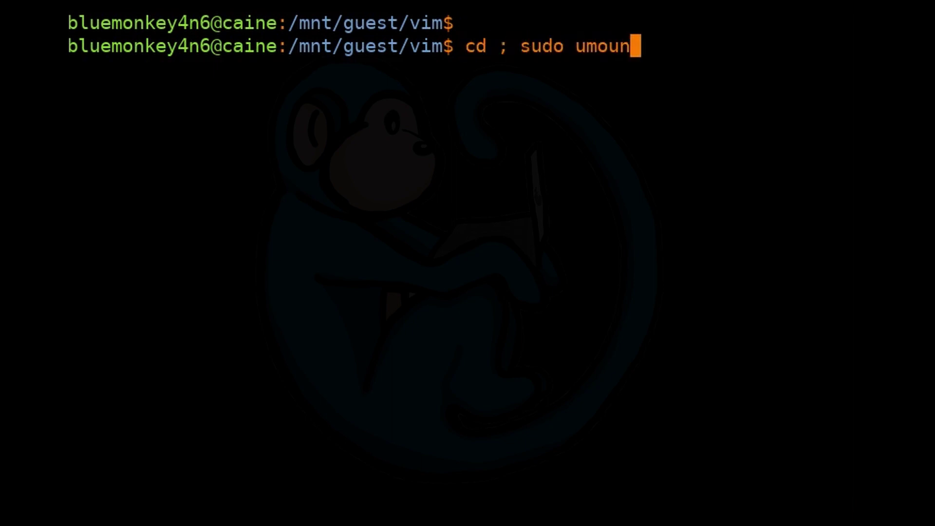
type("t /mnt/gu")
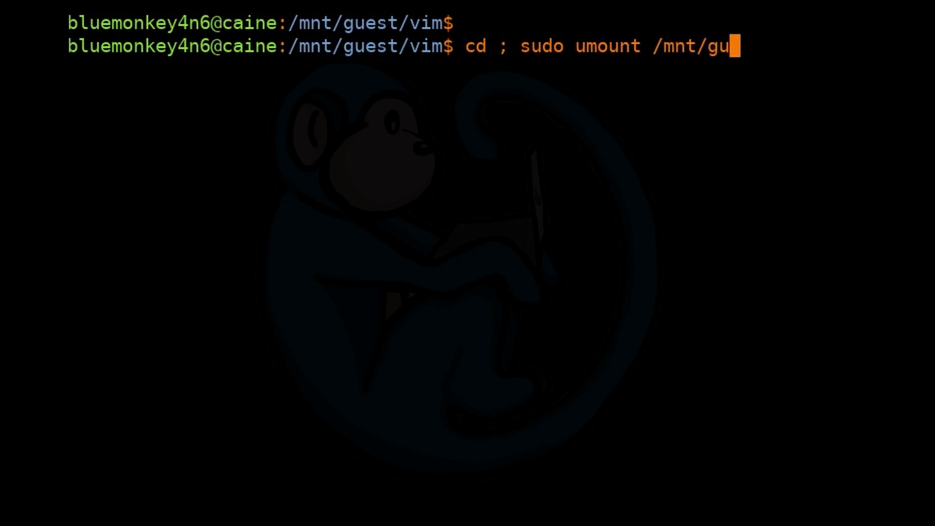
type("est")
Step: Unmount /mnt/guest and merge the snapdemo snapshot back into GUEST_VG/disk1 with lvconvert
key("Return")
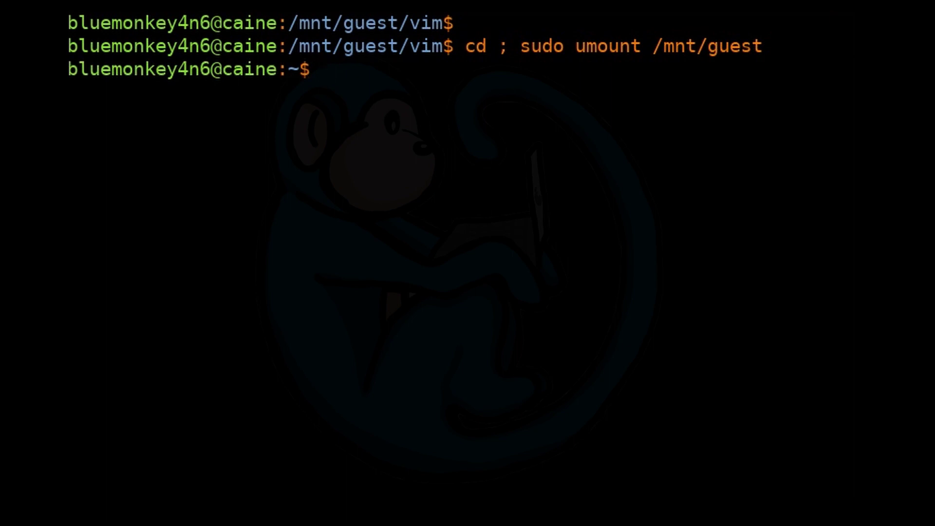
type("sudo lv")
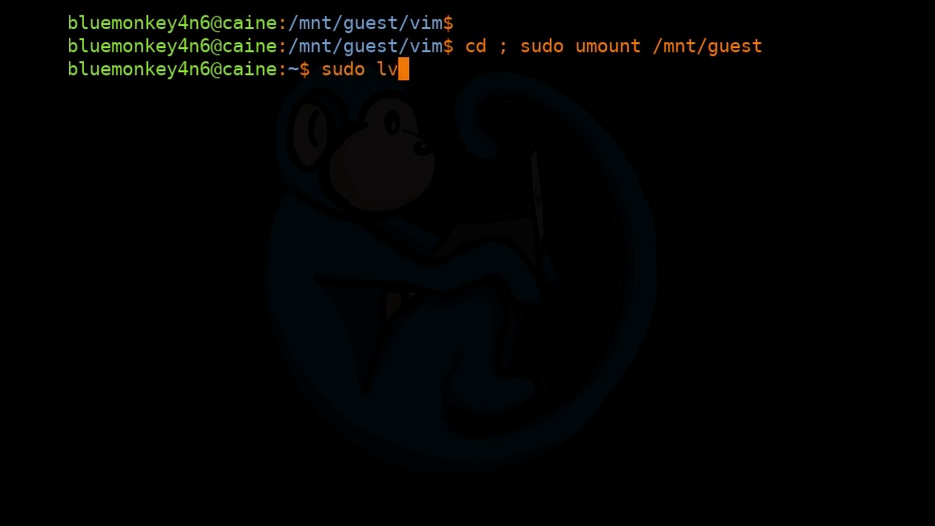
type("conf")
key("BackSpace")
type("vert ")
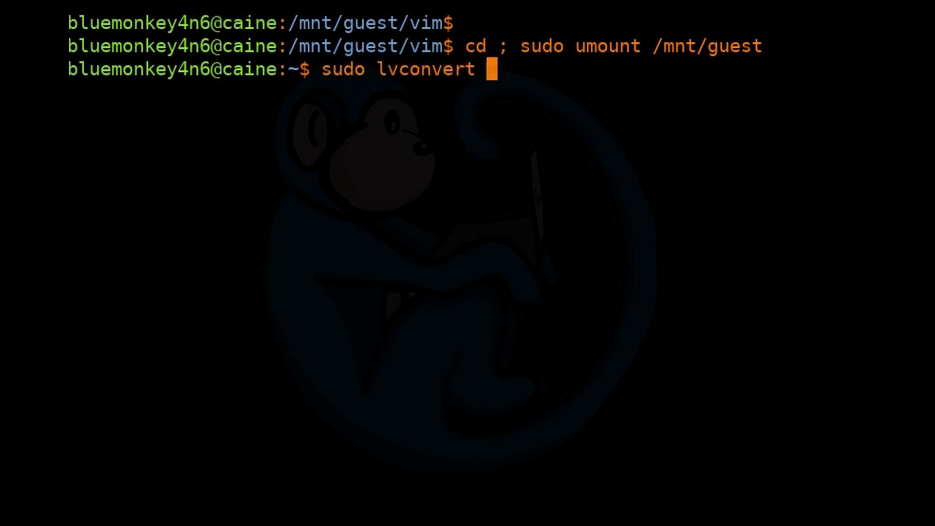
type("--merge /d")
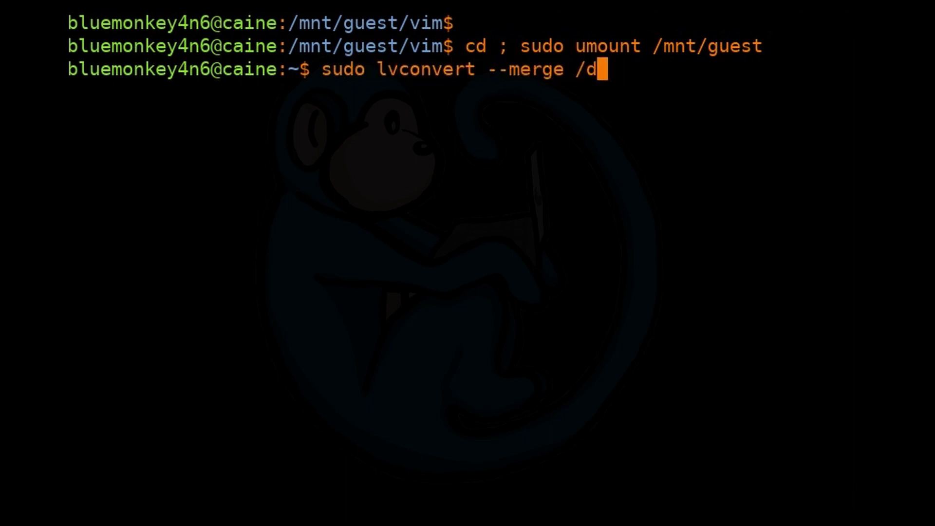
type("ev/GUEST_VG")
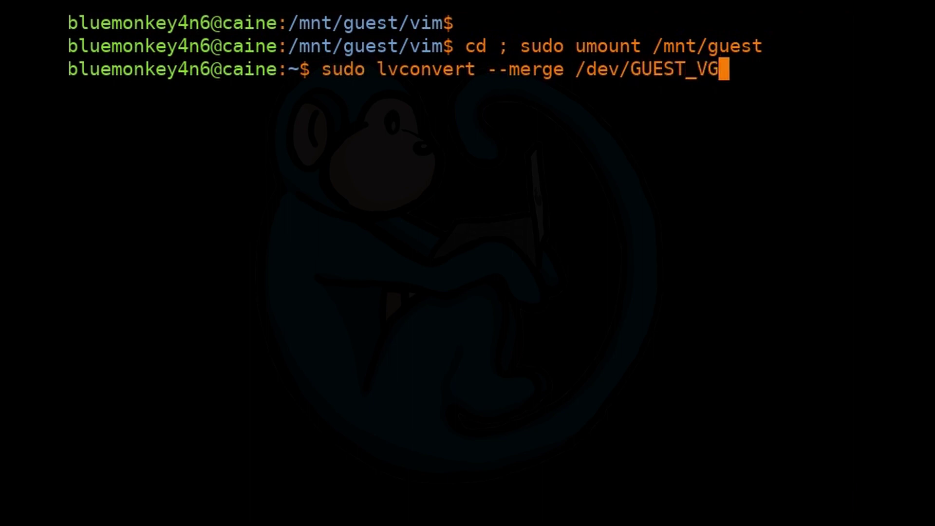
type("/snapdemo")
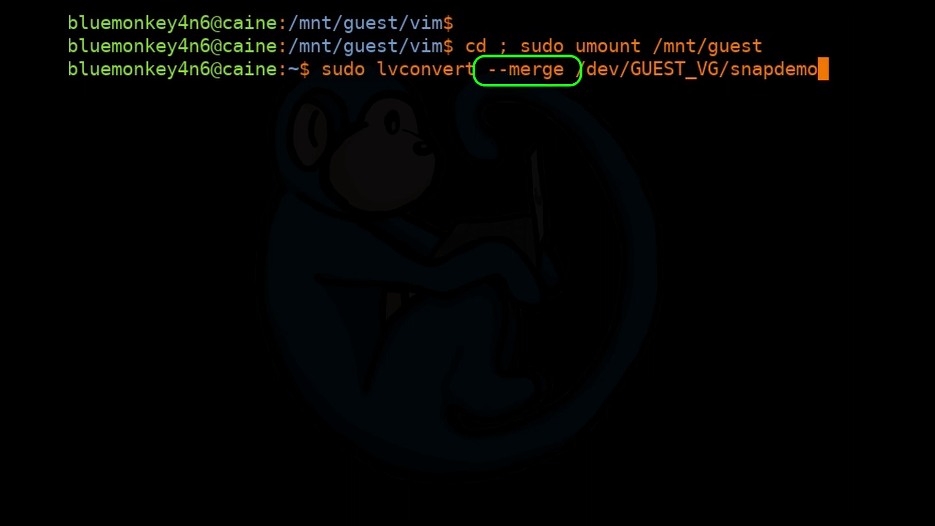
key("Return")
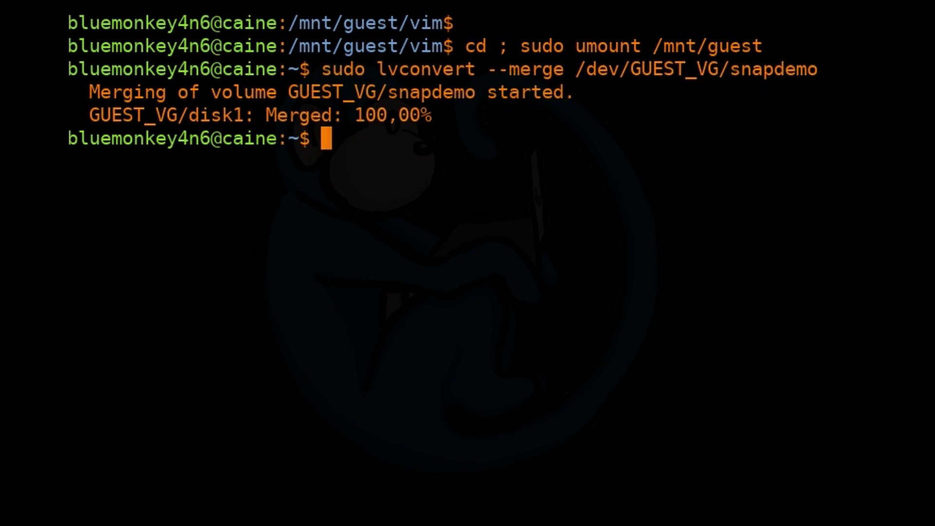
type("sudo m")
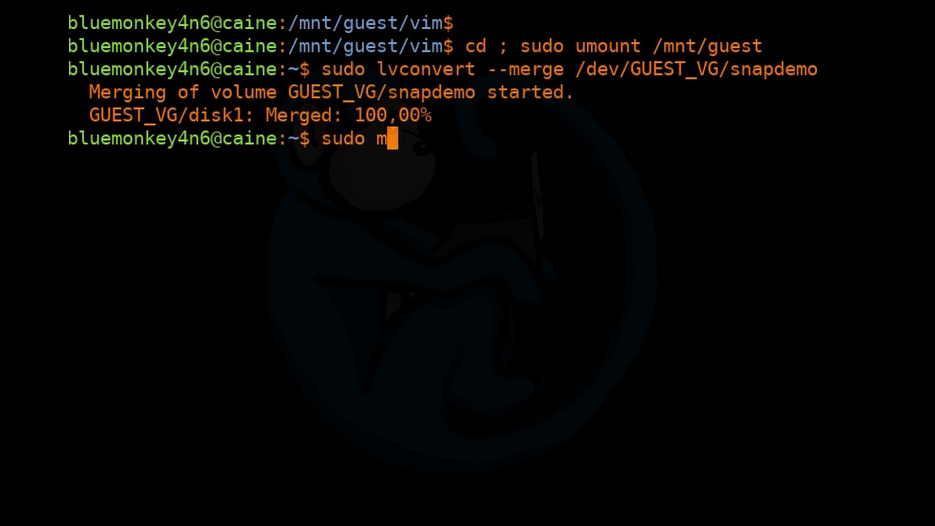
type("ount /dev/GUEST")
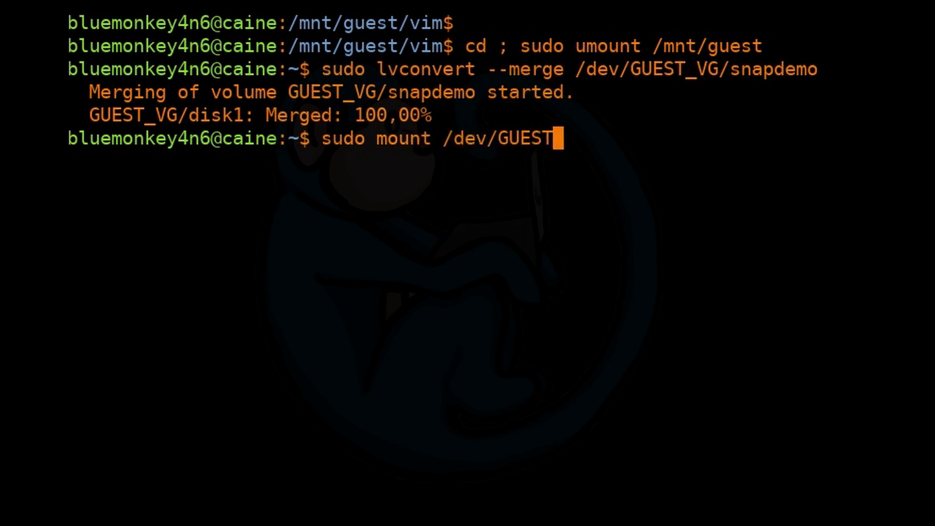
type("_VG/dis")
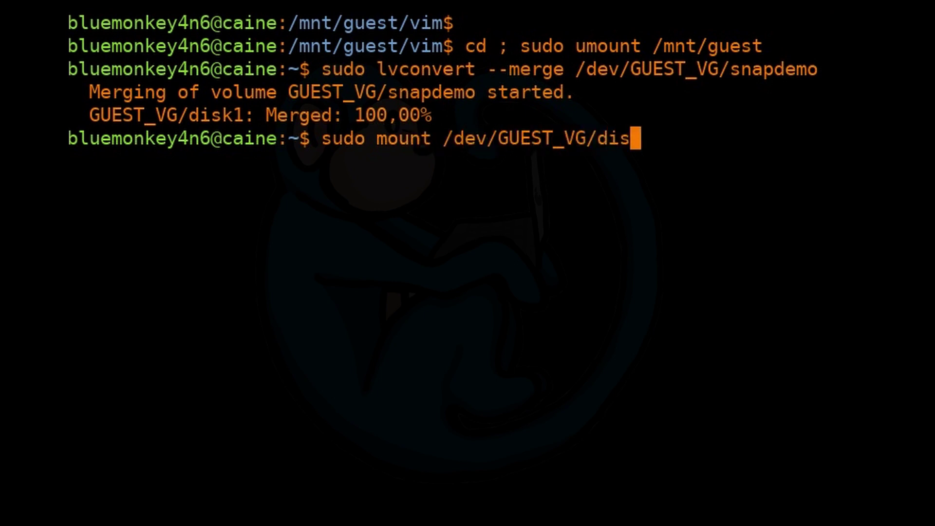
type("k1 /mnt")
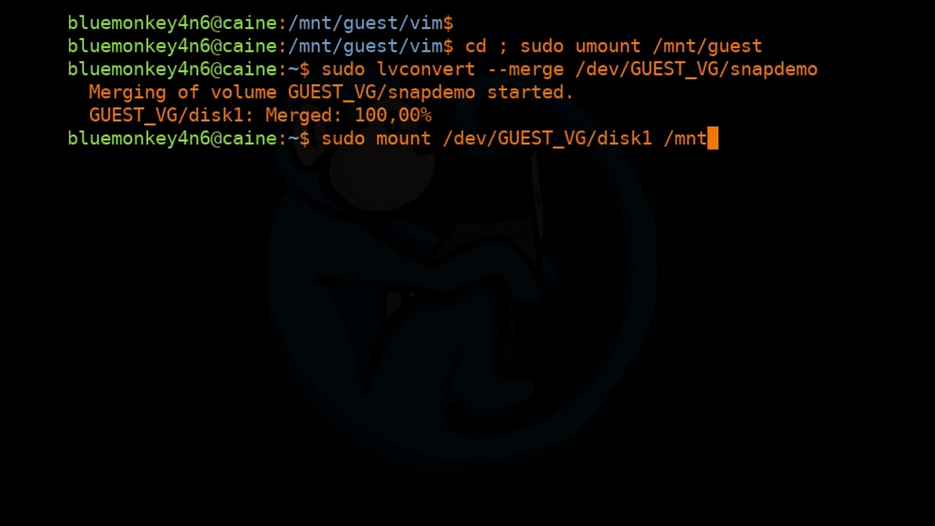
type("/gute")
Step: Remount disk1 at /mnt/guest and recursively list it, confirming vimrc and vimrc.tiny are back
key("BackSpace")
key("BackSpace")
type("est")
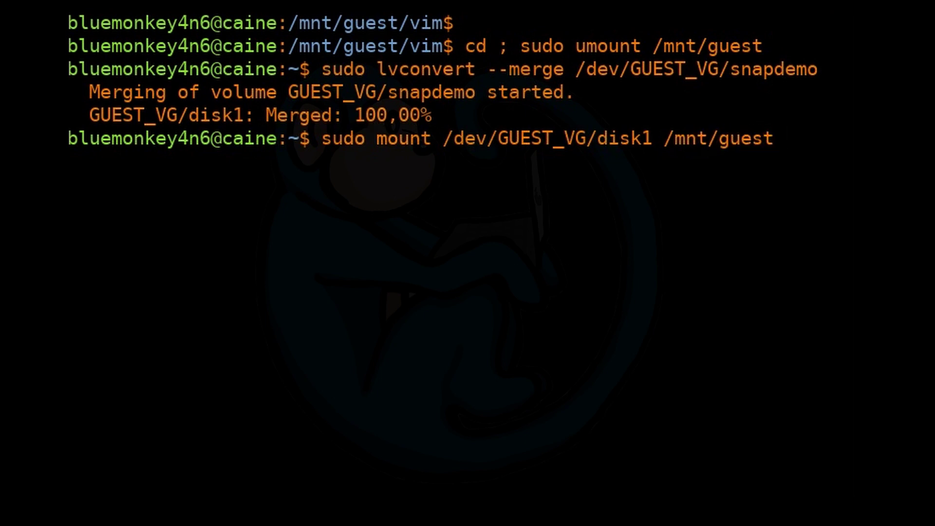
key("Return")
type("cd /mnt/g")
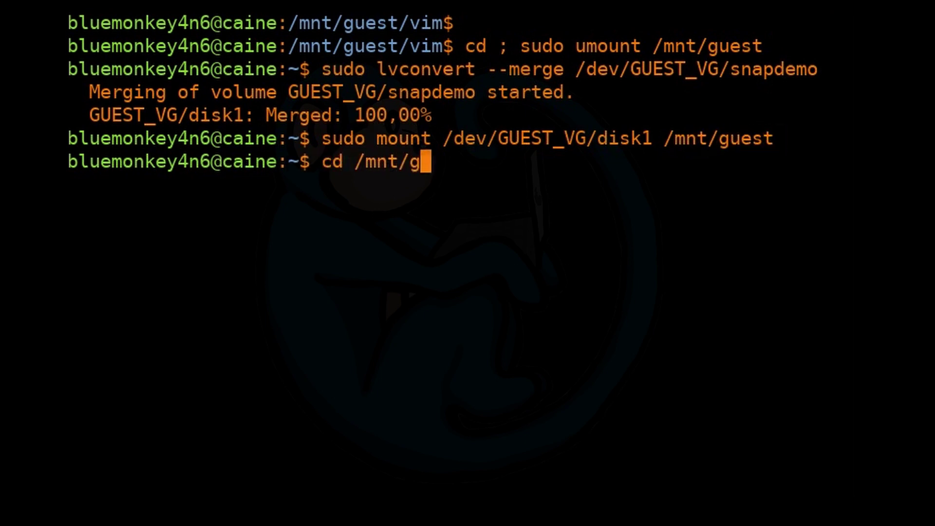
type("ute")
key("BackSpace")
key("BackSpace")
type("est")
key("Return")
type("ls")
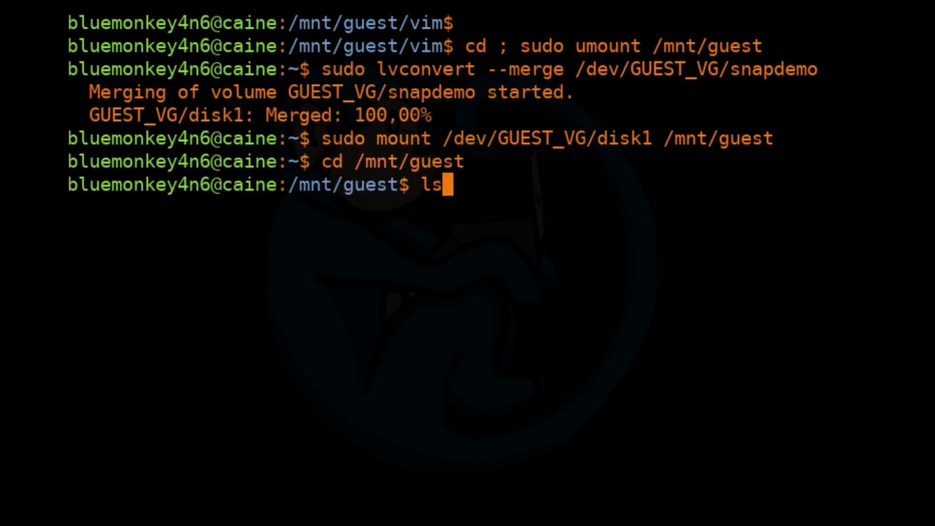
type(" -lh")
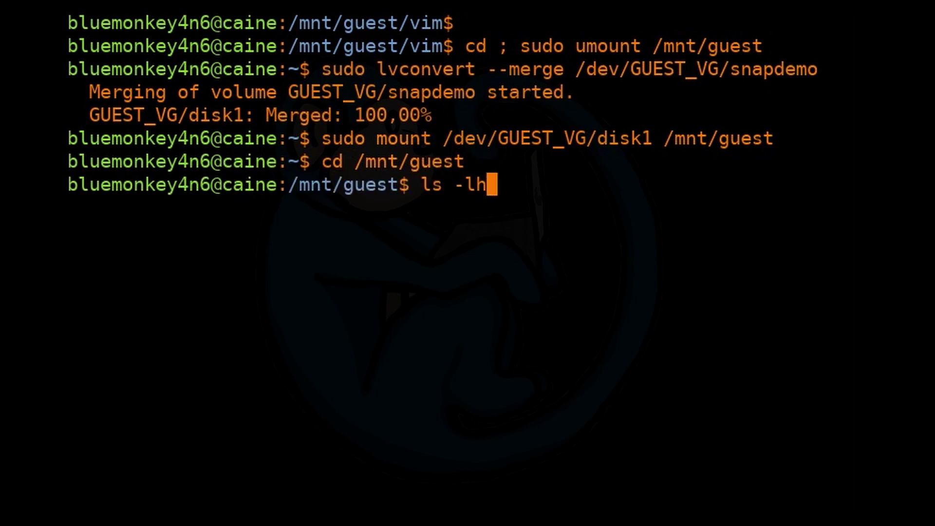
type("R")
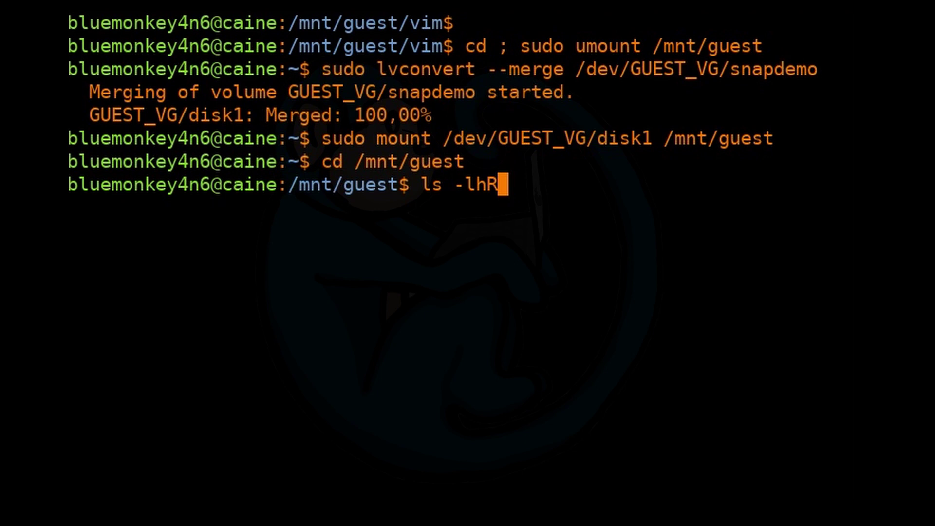
key("Return")
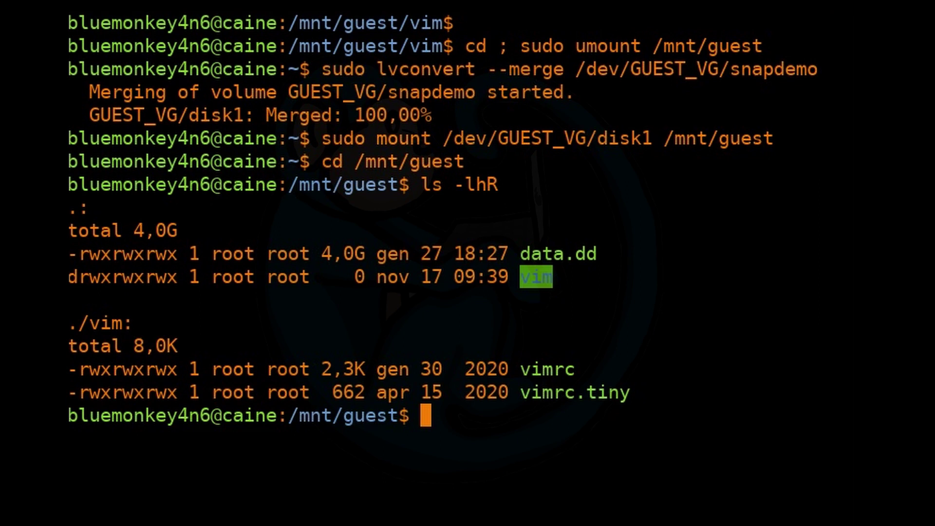
key("ctrl+l")
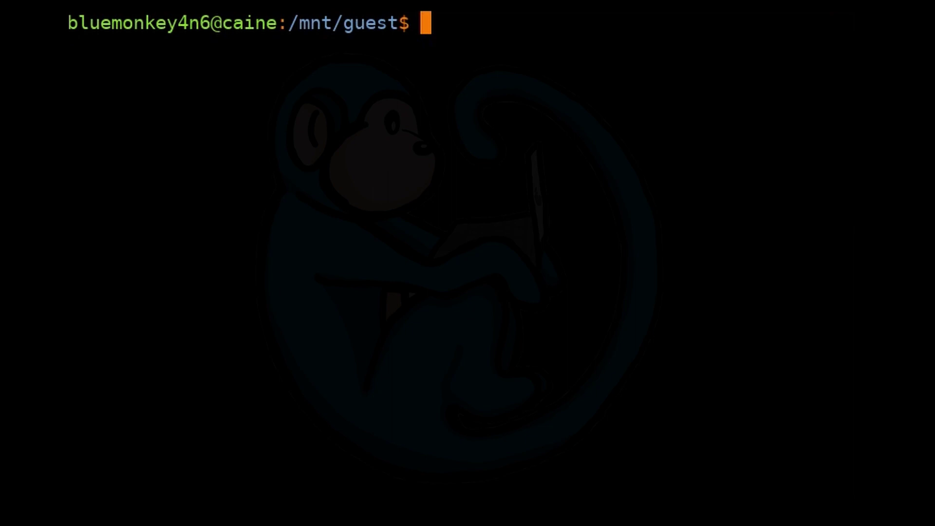
Step: Run lvscan and lvs to confirm only disk1, disk2 and disk3 remain
key("Return")
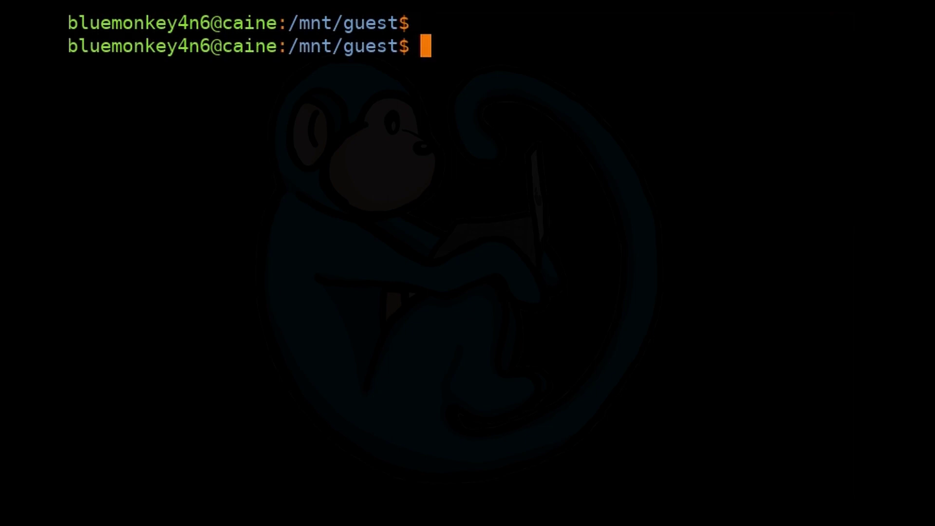
type("sudo lvscan")
key("Return")
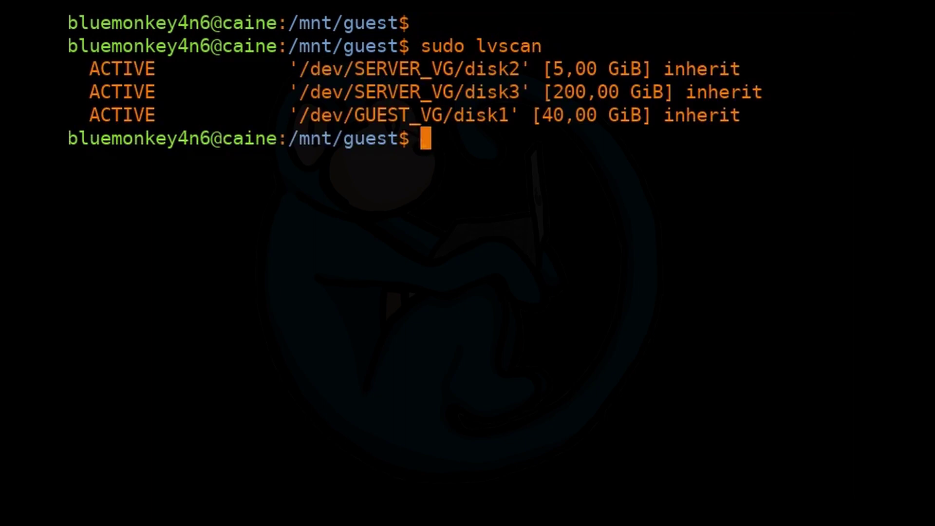
key("ctrl+l")
key("Return")
type("sudo ")
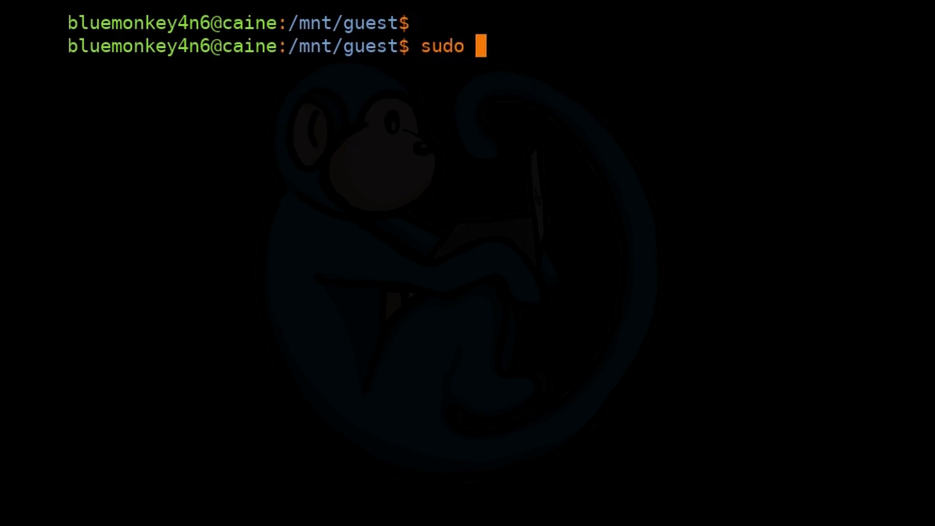
type("lvs")
key("Return")
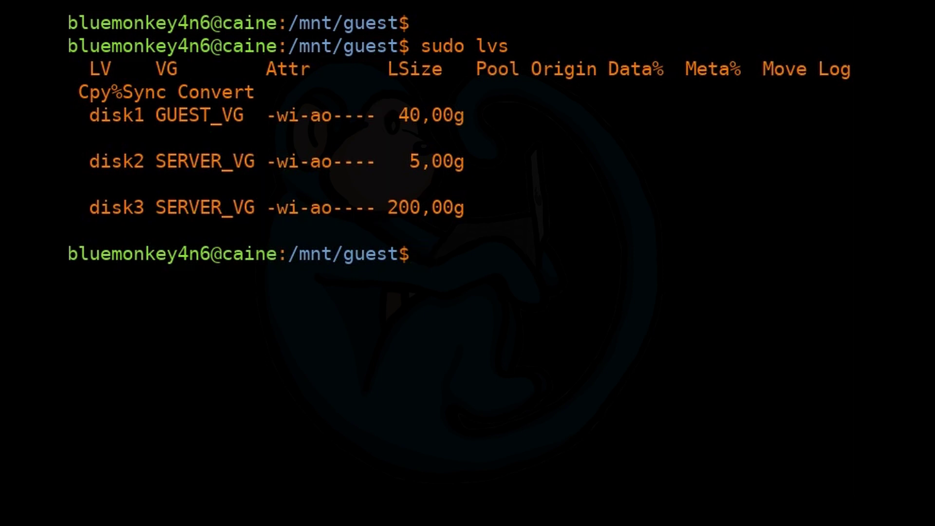
Step: Show GUEST_VG/disk1 details with lvdisplay: 40 GiB, available, read/write
key("ctrl+l")
key("Return")
type("sudo lvd")
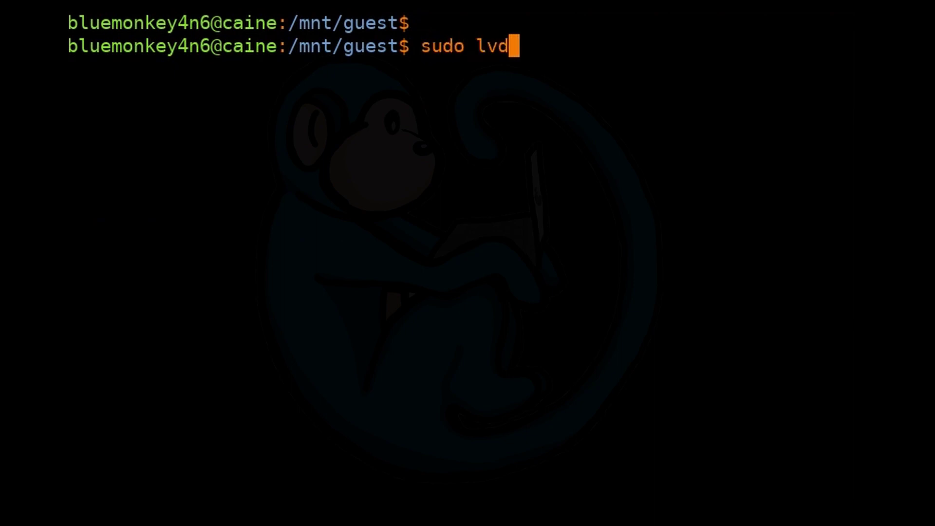
type("isplay GU")
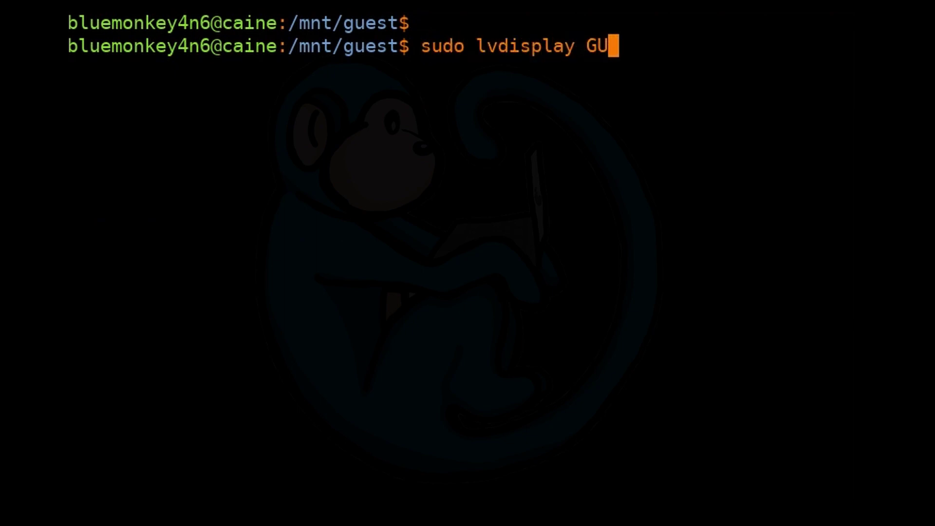
type("EST_VG/disk1")
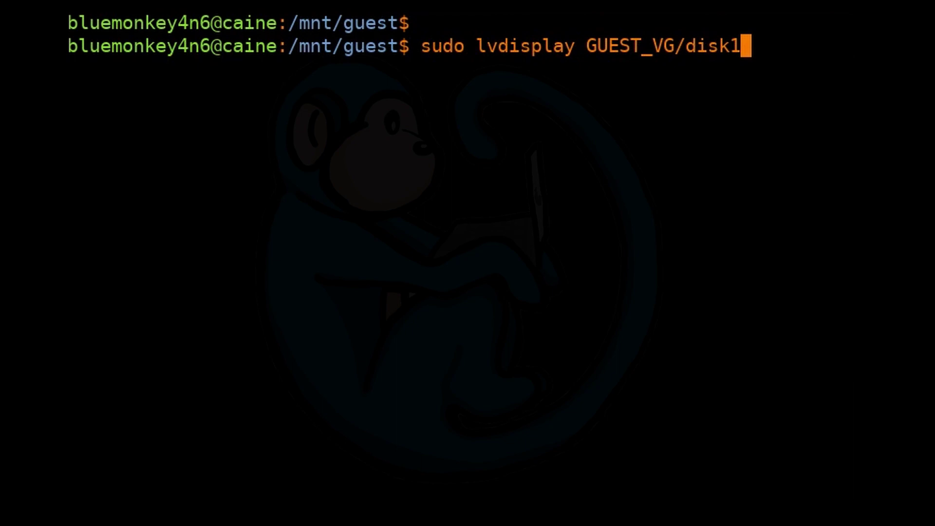
key("Return")
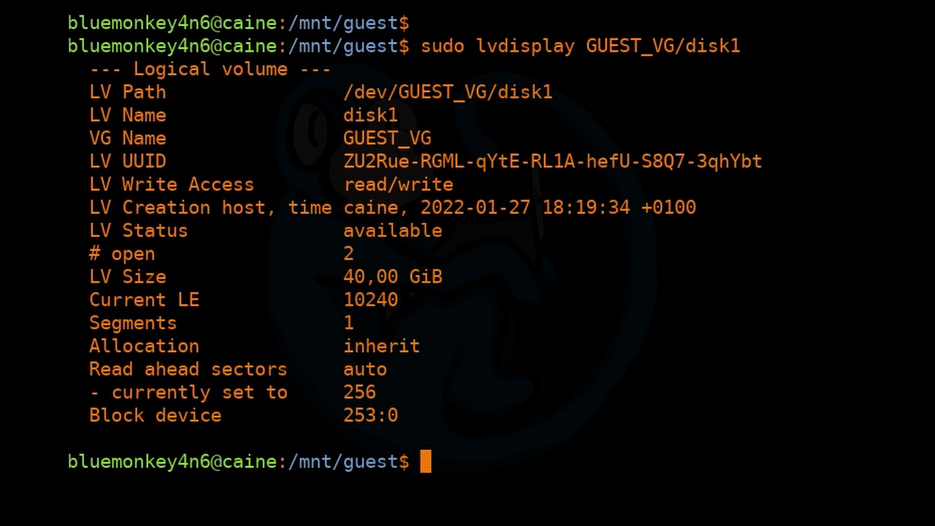
Step: Run lsblk to confirm GUEST_VG-disk1 is mounted at /mnt/guest with no snapshot devices
key("ctrl+l")
key("Return")
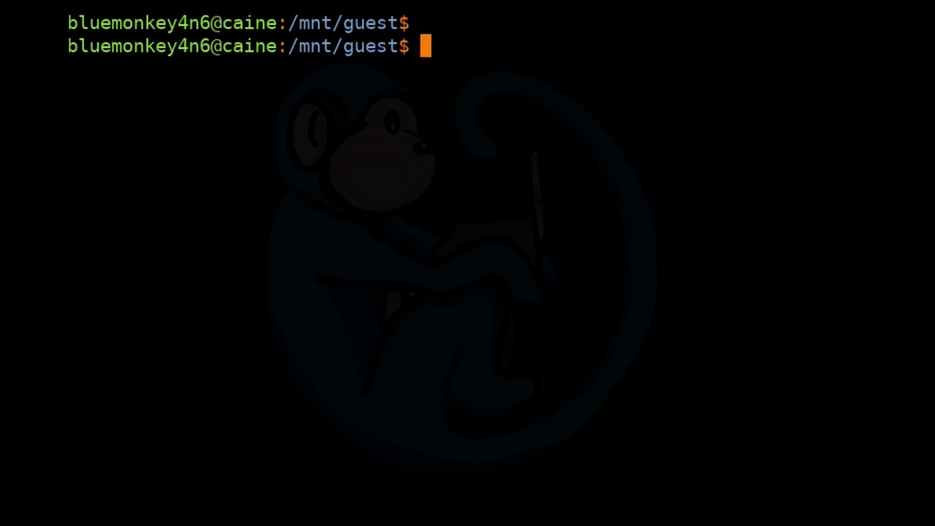
type("sudo lsblk")
key("Return")
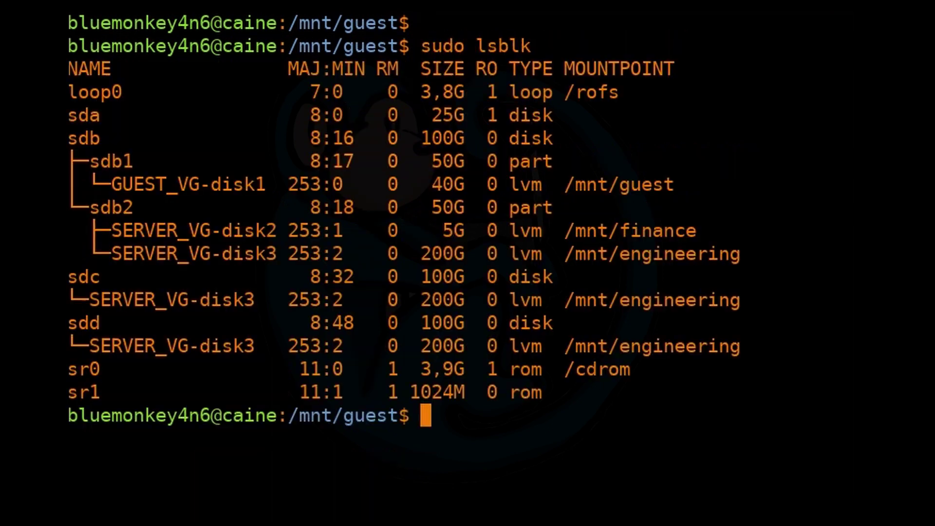